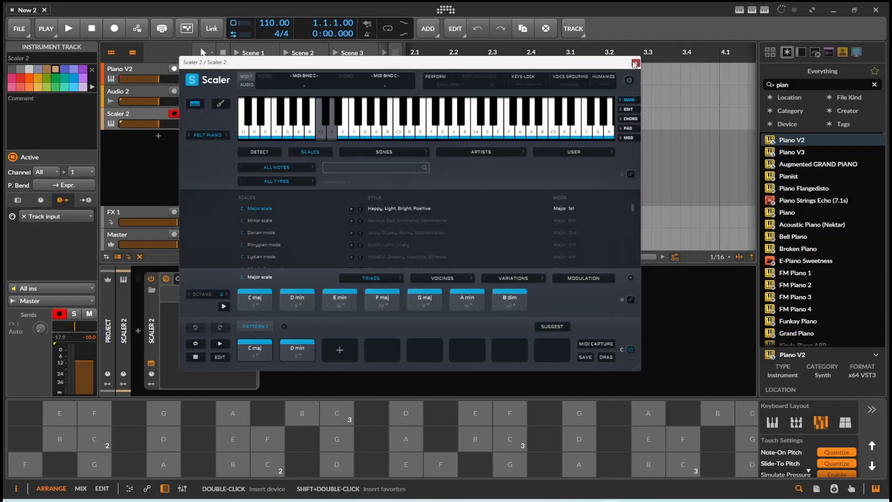
- Close the Scaler 2 plug-in and open the Piano V2 track's Note Grid in an enlarged floating window
{"action": "left_click", "coordinate": [634, 64]}
{"action": "left_click", "coordinate": [125, 74]}
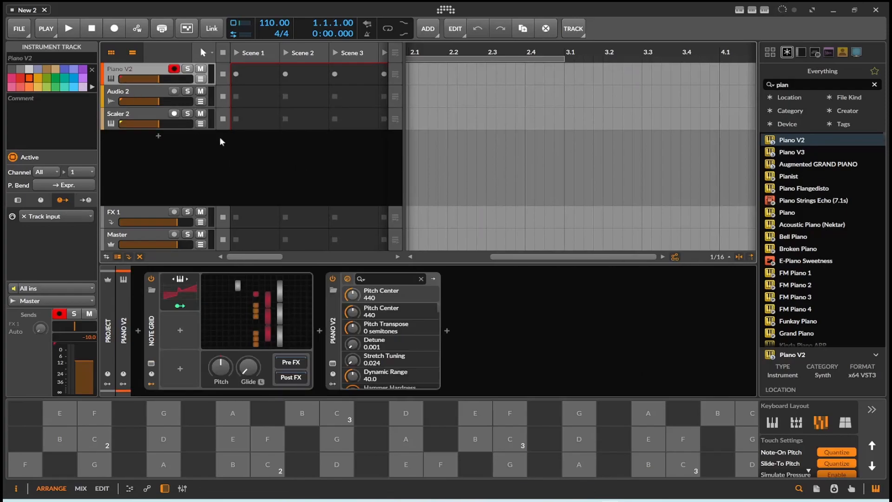
{"action": "left_click", "coordinate": [226, 335]}
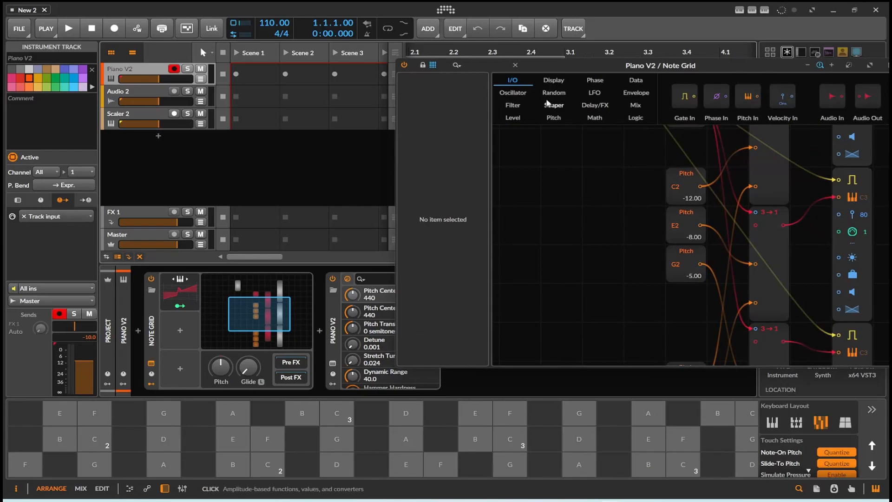
{"action": "left_click_drag", "start_coordinate": [640, 66], "coordinate": [408, 62]}
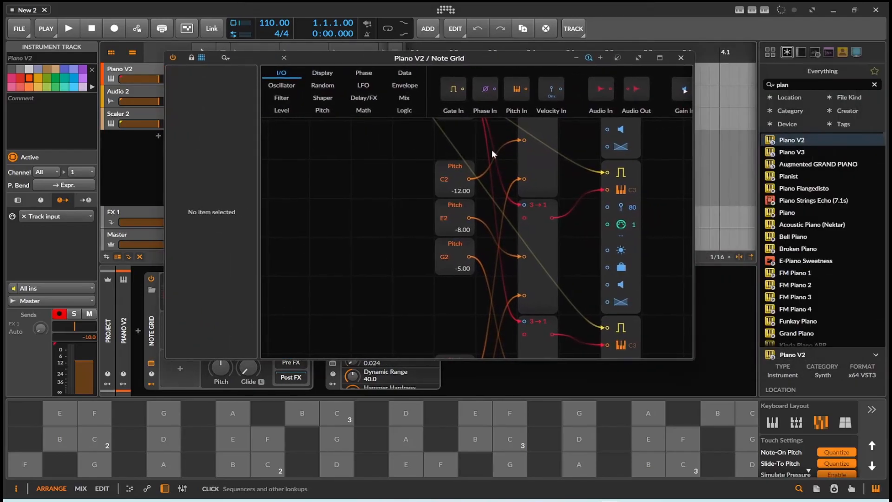
{"action": "left_click_drag", "start_coordinate": [692, 358], "coordinate": [862, 483]}
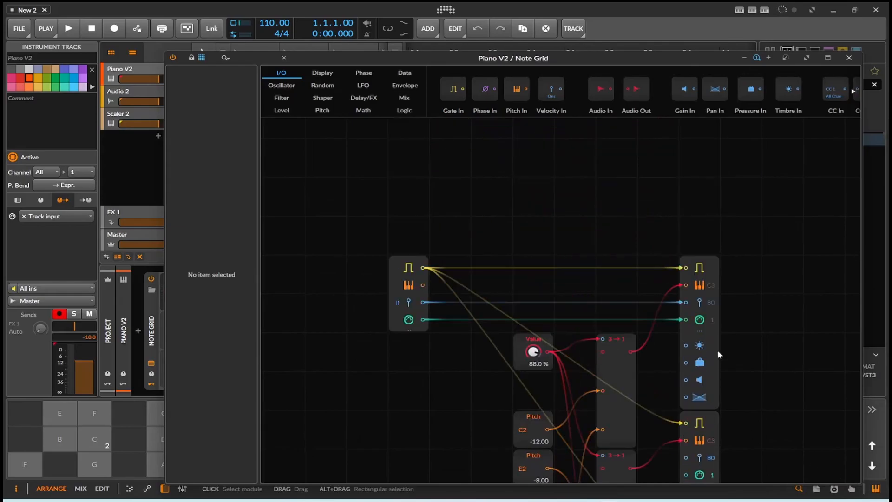
- Examine the Note Grid patch from the note input through the Value, Pitch and 3→1 modules to the note outputs
{"action": "scroll", "coordinate": [717, 350], "scroll_direction": "down", "scroll_amount": 3}
{"action": "scroll", "coordinate": [712, 309], "scroll_direction": "down", "scroll_amount": 2}
{"action": "scroll", "coordinate": [757, 307], "scroll_direction": "down", "scroll_amount": 2}
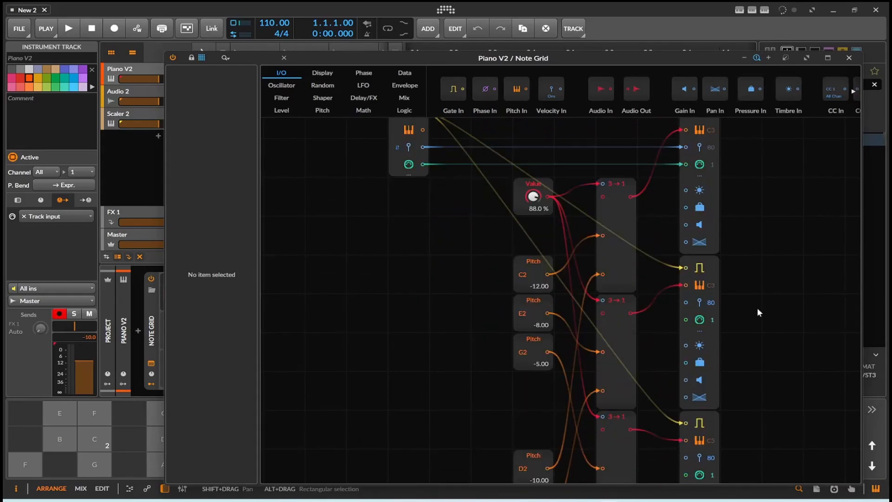
{"action": "scroll", "coordinate": [757, 308], "scroll_direction": "up", "scroll_amount": 4}
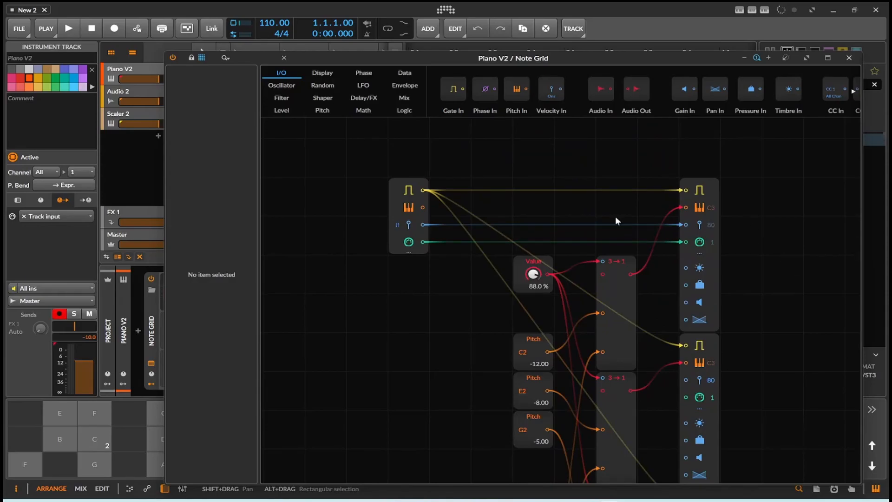
{"action": "left_click_drag", "start_coordinate": [430, 56], "coordinate": [331, 43]}
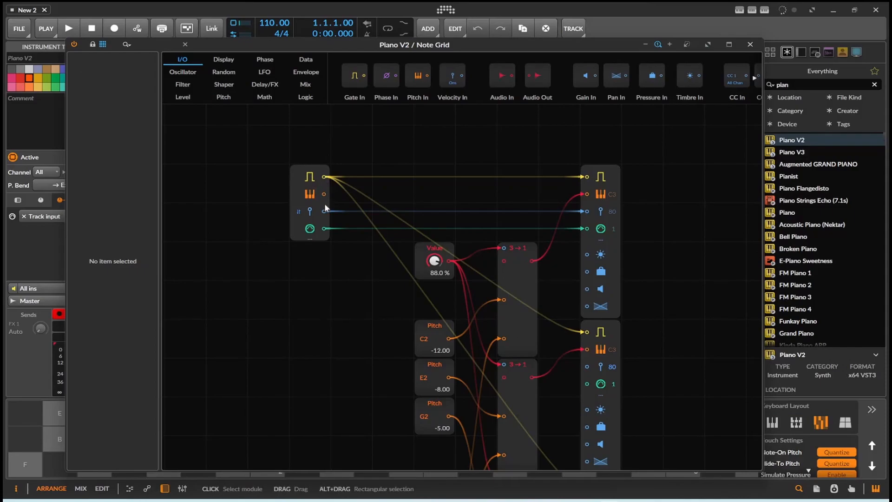
{"action": "left_click_drag", "start_coordinate": [322, 195], "coordinate": [367, 231]}
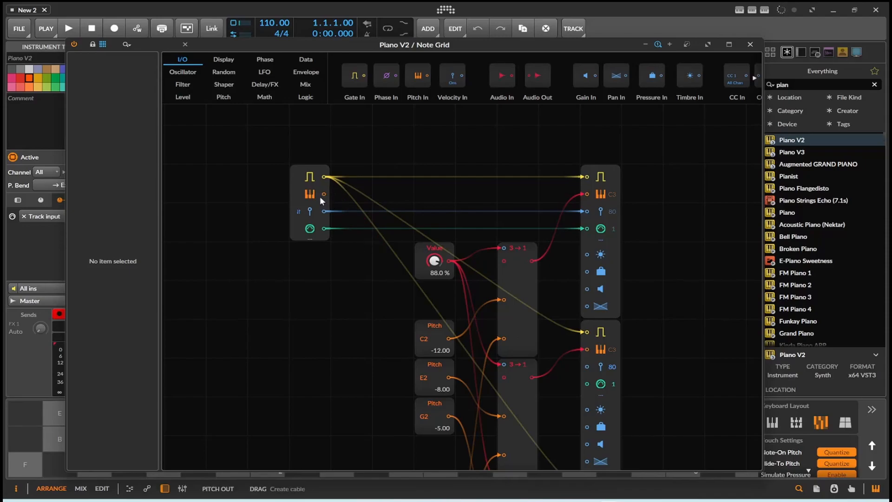
{"action": "scroll", "coordinate": [333, 265], "scroll_direction": "down", "scroll_amount": 3}
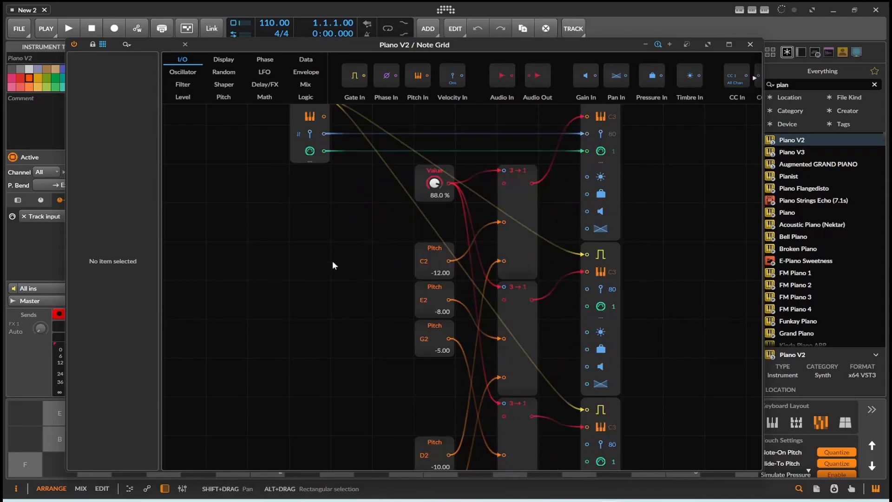
{"action": "scroll", "coordinate": [332, 263], "scroll_direction": "up", "scroll_amount": 2}
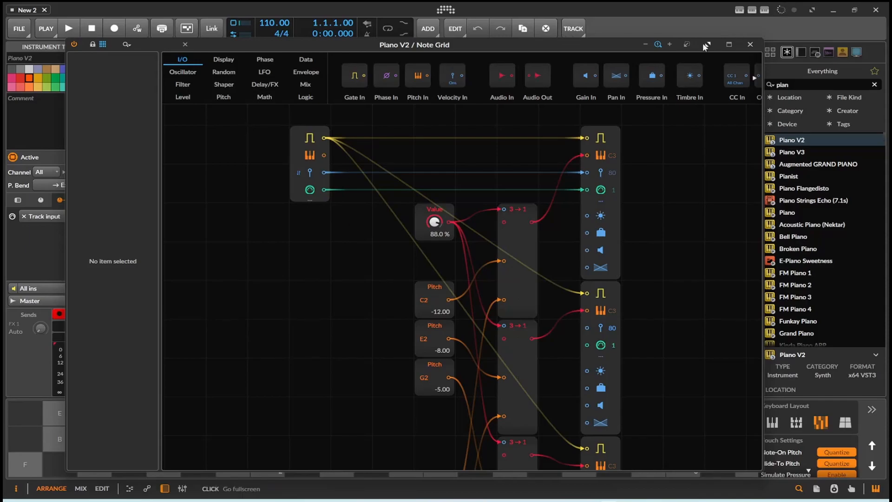
{"action": "left_click_drag", "start_coordinate": [622, 43], "coordinate": [667, 54]}
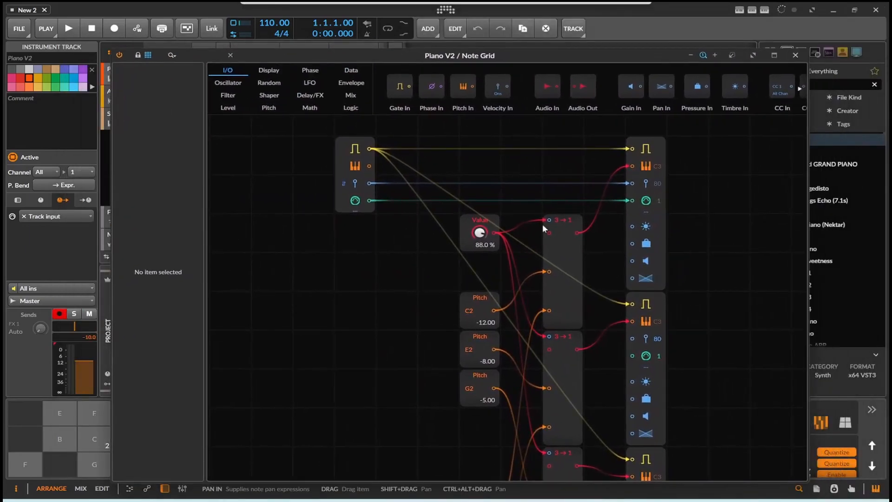
- Set the Value module to 1.60 % and shrink the Note Grid window to reach the onscreen keyboard for test notes
{"action": "mouse_move", "coordinate": [478, 236]}
{"action": "left_mouse_down"}
{"action": "mouse_move", "coordinate": [478, 246]}
{"action": "mouse_move", "coordinate": [479, 237]}
{"action": "left_mouse_up"}
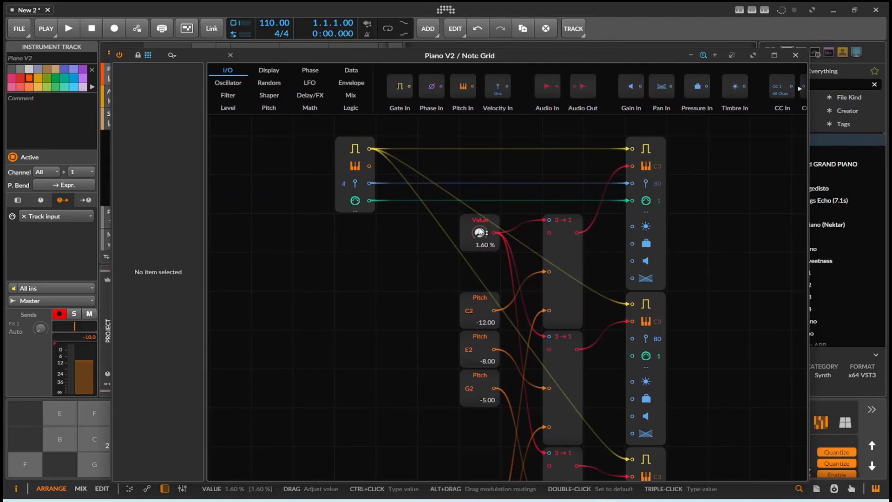
{"action": "left_click_drag", "start_coordinate": [114, 480], "coordinate": [172, 437]}
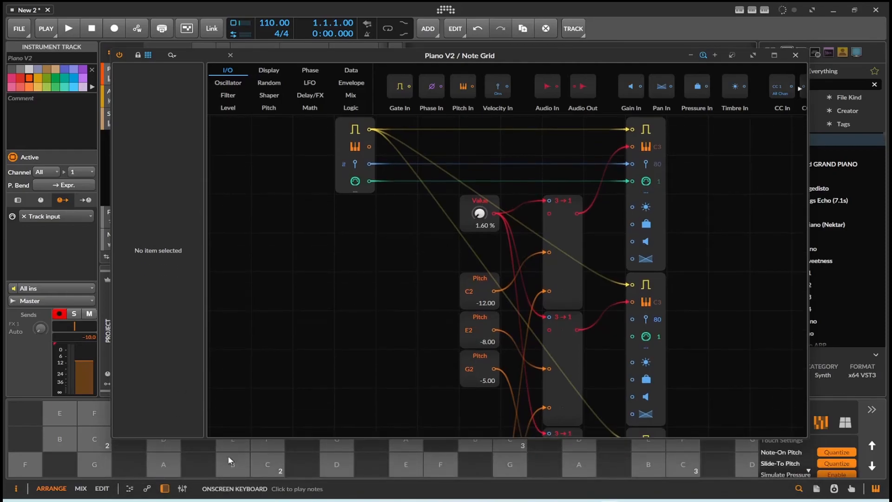
{"action": "left_click", "coordinate": [264, 472]}
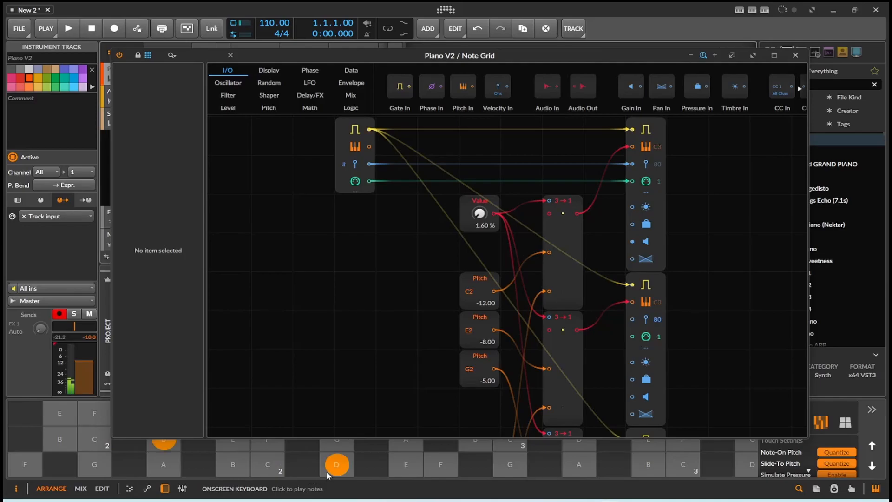
- Set the Value module to 73.2 % and audition the low C and D keys on the onscreen keyboard
{"action": "mouse_move", "coordinate": [479, 213]}
{"action": "left_mouse_down"}
{"action": "mouse_move", "coordinate": [479, 186]}
{"action": "mouse_move", "coordinate": [479, 212]}
{"action": "left_mouse_up"}
{"action": "left_click", "coordinate": [269, 458]}
{"action": "left_click", "coordinate": [329, 468]}
{"action": "left_click", "coordinate": [270, 467]}
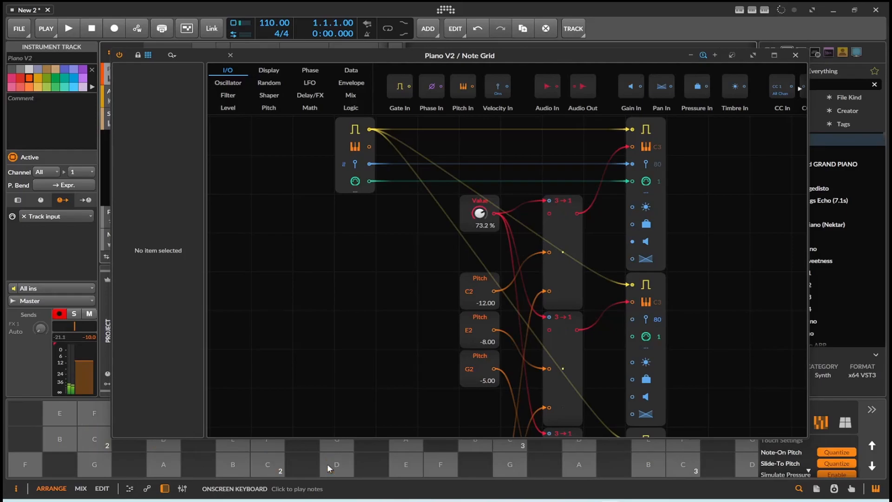
- Set the Value module to 86.0 % and audition the low C and D keys on the onscreen keyboard
{"action": "left_click_drag", "start_coordinate": [467, 222], "coordinate": [467, 215]}
{"action": "left_click", "coordinate": [281, 460]}
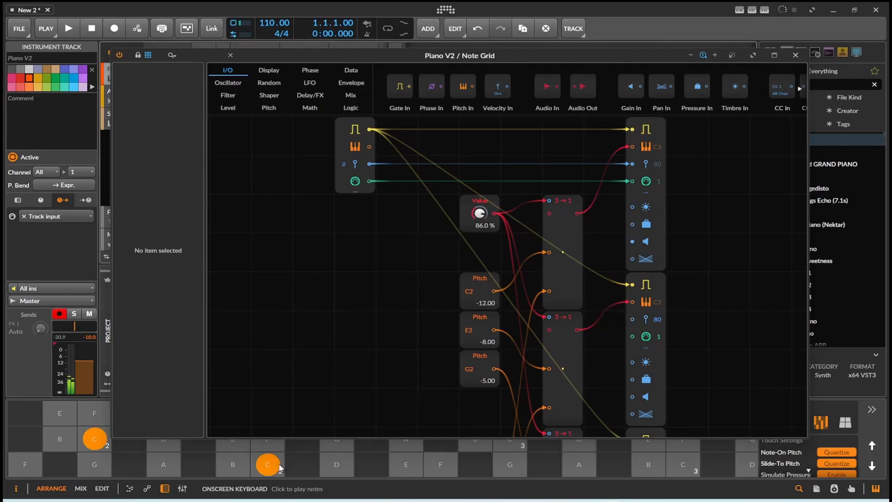
{"action": "left_click", "coordinate": [337, 466]}
{"action": "left_click", "coordinate": [251, 465]}
{"action": "left_click", "coordinate": [308, 464]}
{"action": "left_click", "coordinate": [325, 466]}
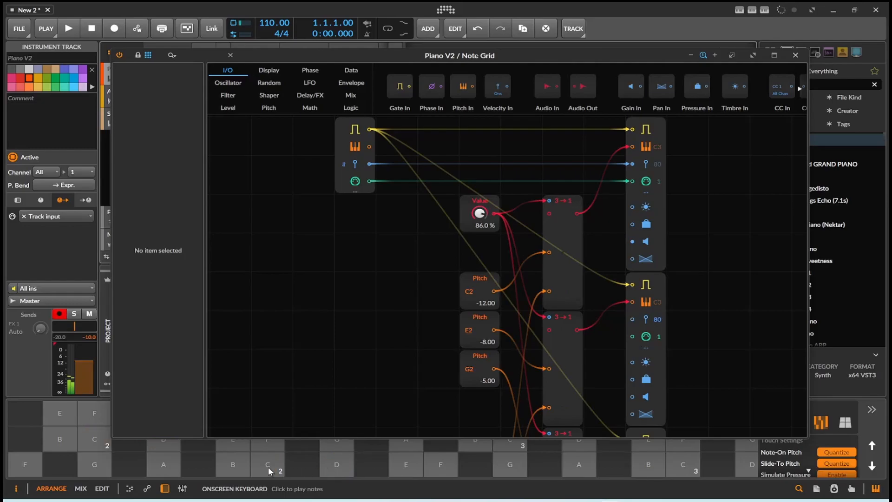
- Close the Note Grid window, open the Keytrack+ curve and play low C and D keys to check their curve positions
{"action": "left_click", "coordinate": [795, 55]}
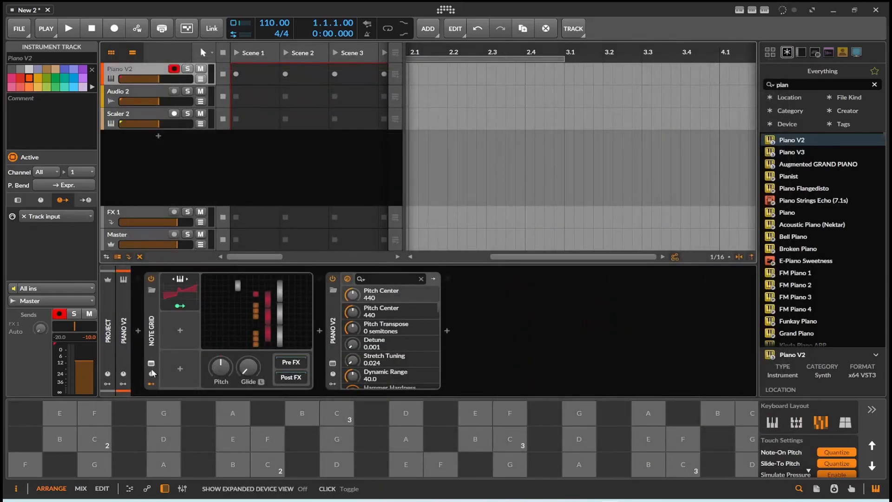
{"action": "left_click", "coordinate": [189, 298]}
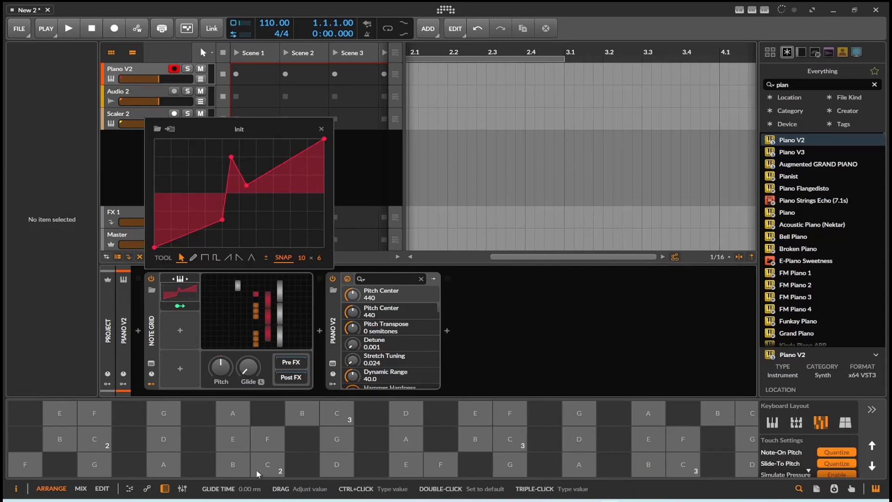
{"action": "left_click", "coordinate": [273, 470]}
{"action": "left_click", "coordinate": [336, 469]}
{"action": "left_click", "coordinate": [270, 465]}
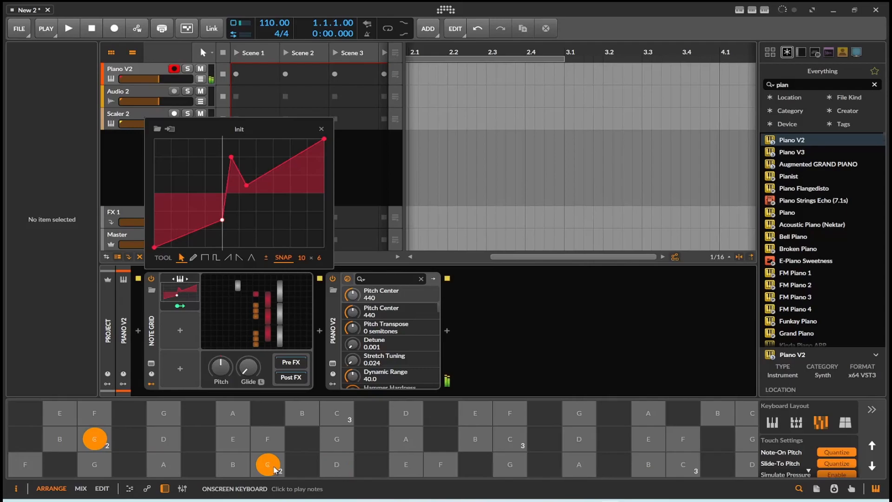
{"action": "left_click", "coordinate": [365, 470]}
{"action": "left_click", "coordinate": [268, 466]}
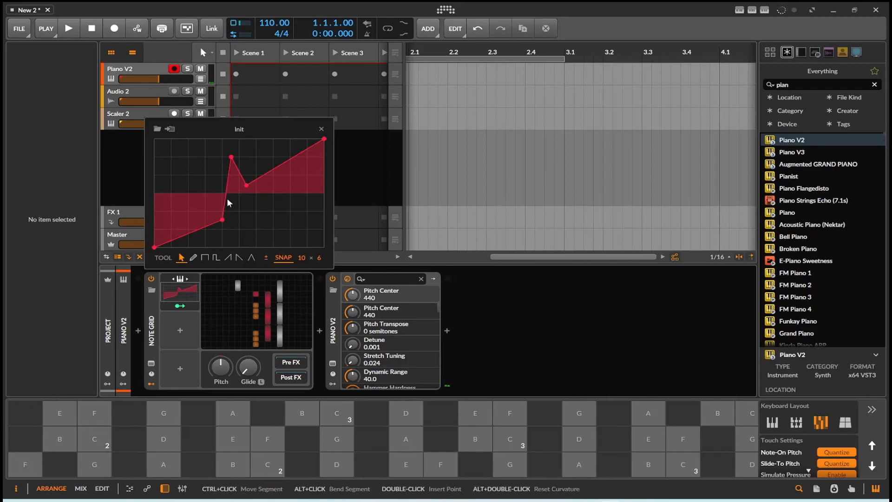
- Reopen the Note Grid editor and examine the two groups of Pitch modules, C2, E2, G2 and D2, F2, D1
{"action": "left_click", "coordinate": [248, 312]}
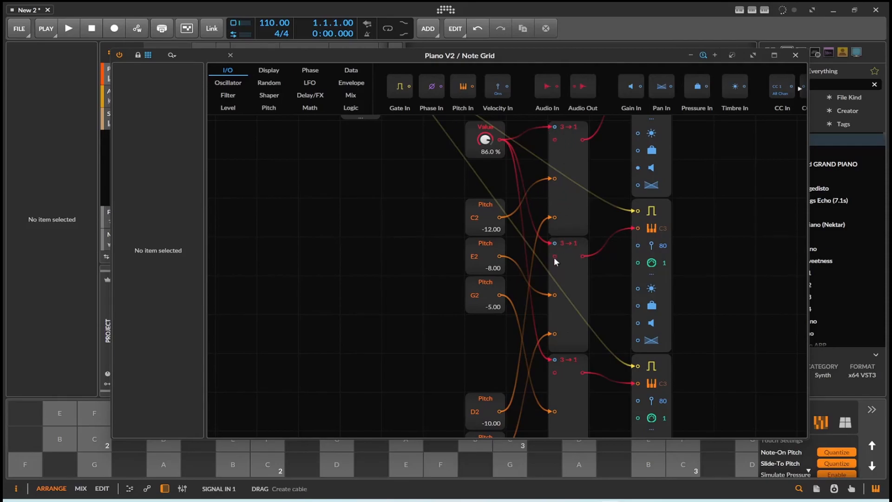
{"action": "left_click", "coordinate": [483, 349]}
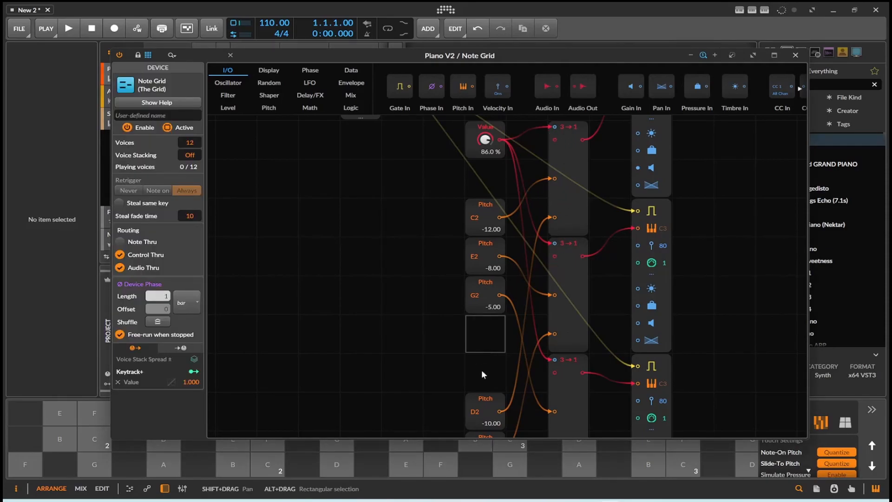
{"action": "scroll", "coordinate": [481, 369], "scroll_direction": "down", "scroll_amount": 5}
{"action": "scroll", "coordinate": [489, 357], "scroll_direction": "up", "scroll_amount": 5}
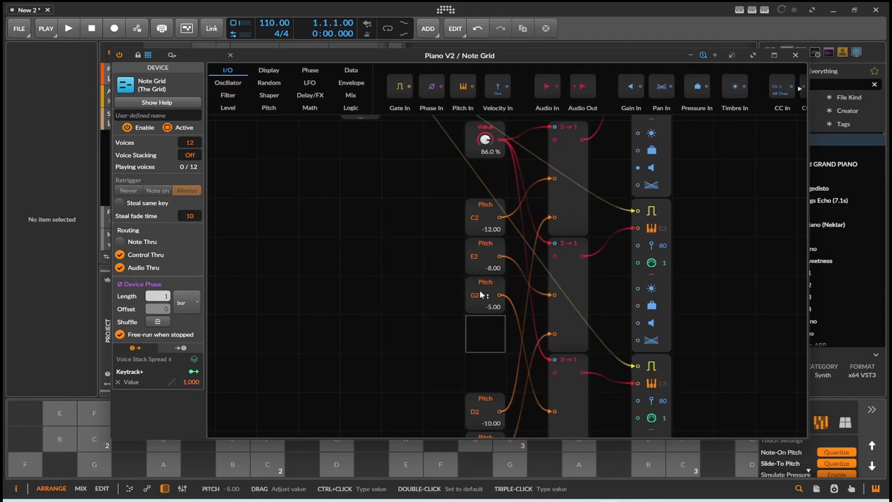
{"action": "scroll", "coordinate": [479, 290], "scroll_direction": "down", "scroll_amount": 2}
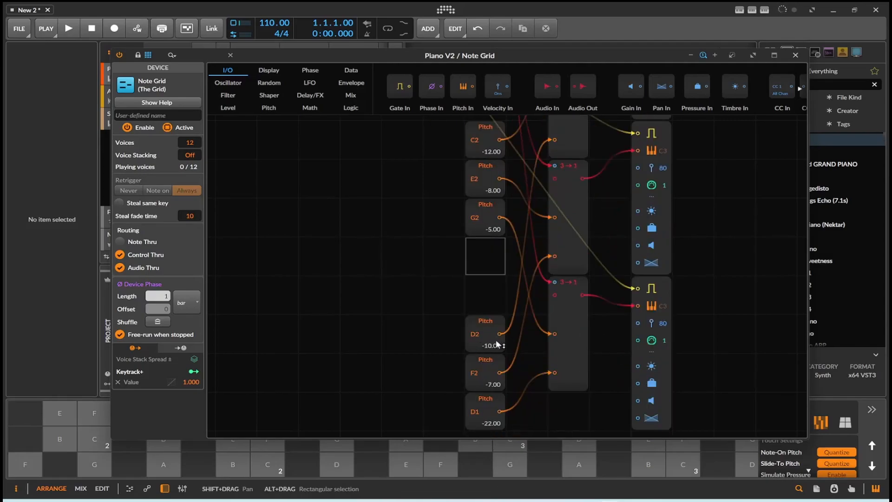
{"action": "scroll", "coordinate": [485, 337], "scroll_direction": "down", "scroll_amount": 1}
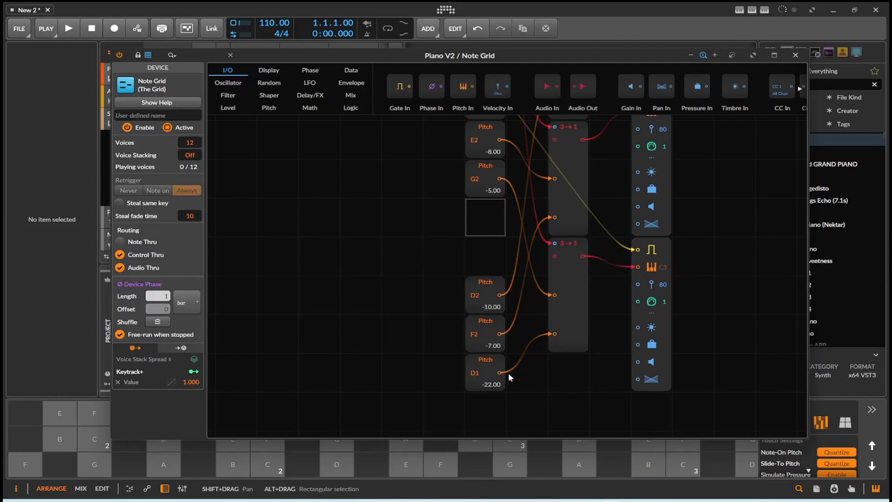
- Examine how the Value and Pitch modules are wired through the three 3→1 modules to the note outputs
{"action": "scroll", "coordinate": [508, 373], "scroll_direction": "up", "scroll_amount": 2}
{"action": "scroll", "coordinate": [512, 369], "scroll_direction": "up", "scroll_amount": 10}
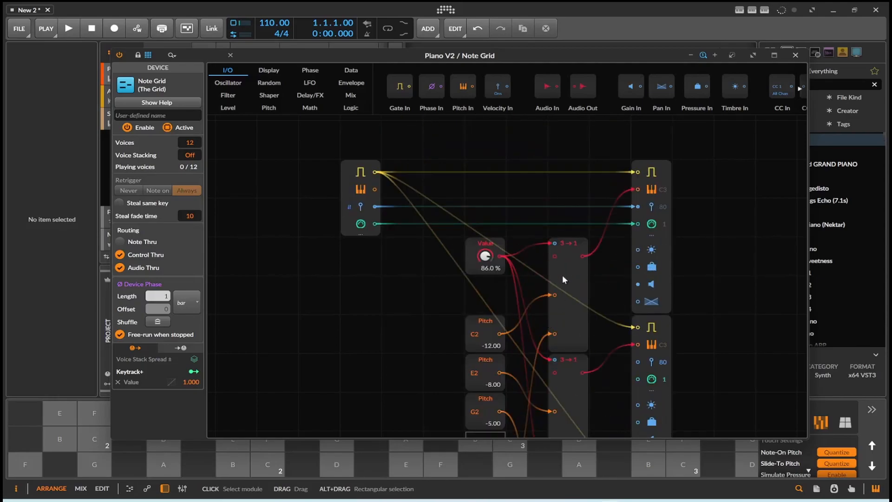
{"action": "scroll", "coordinate": [562, 275], "scroll_direction": "down", "scroll_amount": 6}
{"action": "scroll", "coordinate": [563, 326], "scroll_direction": "down", "scroll_amount": 2}
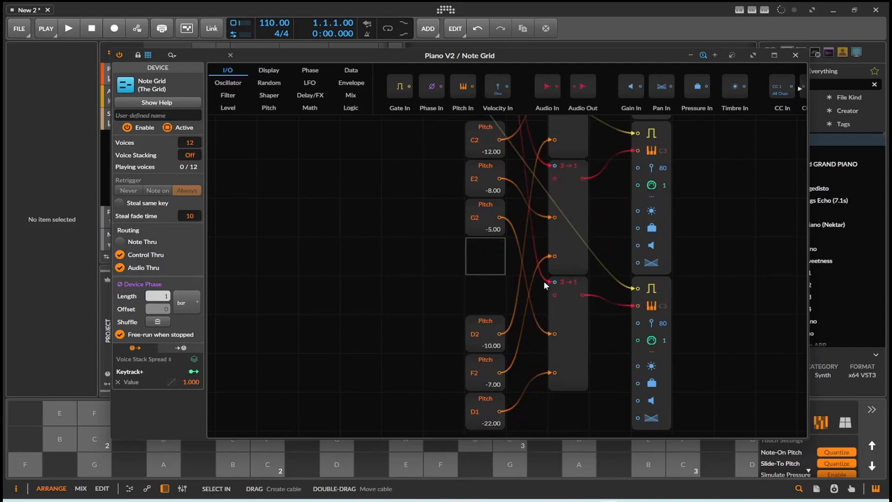
{"action": "scroll", "coordinate": [546, 279], "scroll_direction": "up", "scroll_amount": 5}
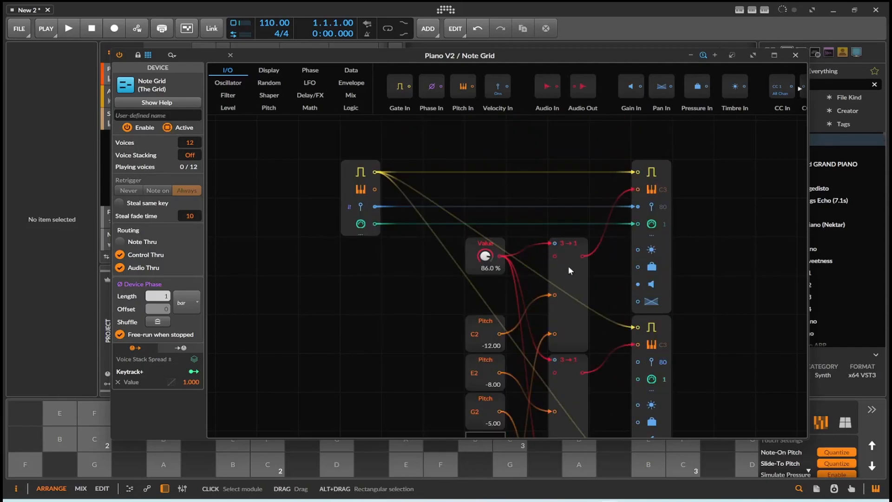
{"action": "scroll", "coordinate": [671, 278], "scroll_direction": "down", "scroll_amount": 7}
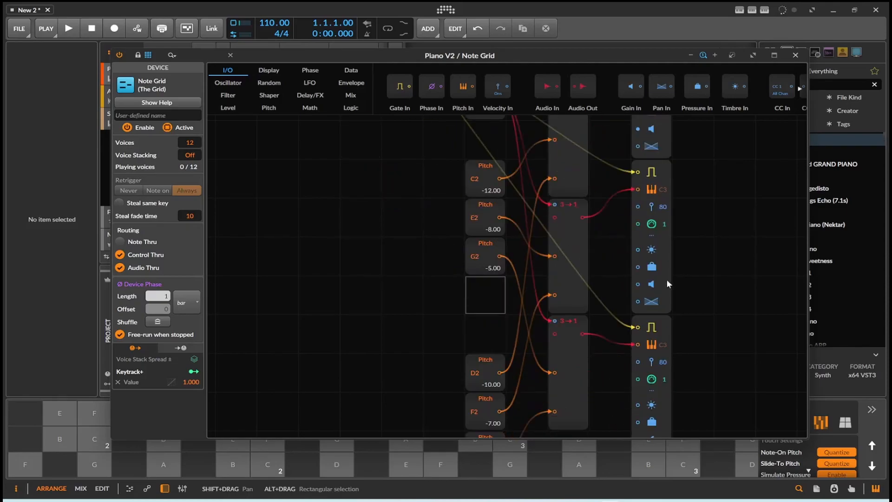
{"action": "scroll", "coordinate": [663, 291], "scroll_direction": "up", "scroll_amount": 4}
{"action": "scroll", "coordinate": [663, 291], "scroll_direction": "up", "scroll_amount": 3}
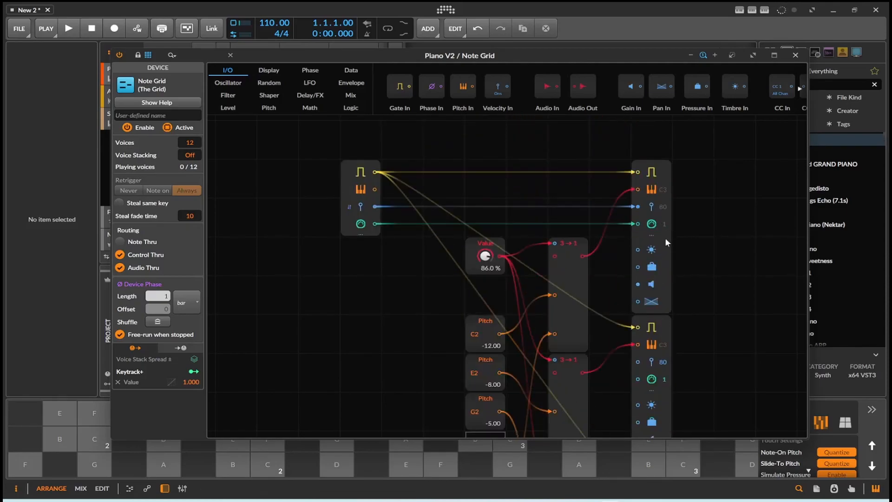
- Inspect the module settings of the first and third Note Out modules
{"action": "left_click", "coordinate": [666, 234]}
{"action": "scroll", "coordinate": [668, 260], "scroll_direction": "down", "scroll_amount": 3}
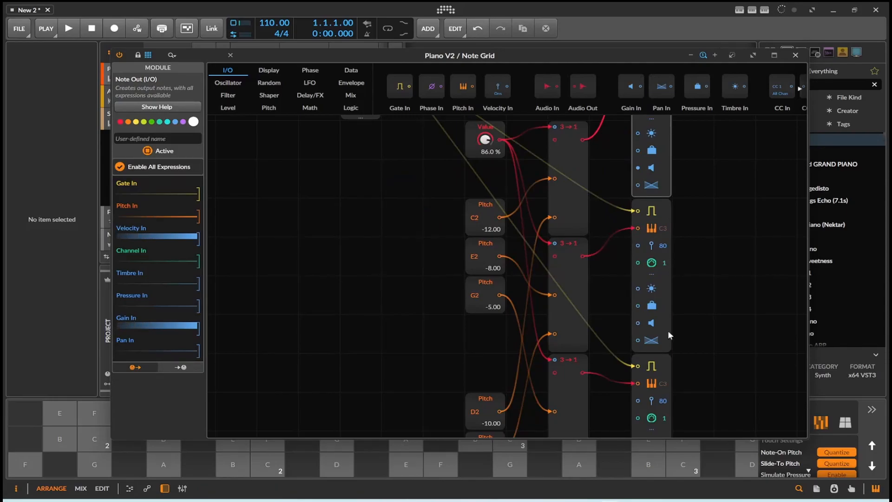
{"action": "scroll", "coordinate": [667, 330], "scroll_direction": "down", "scroll_amount": 2}
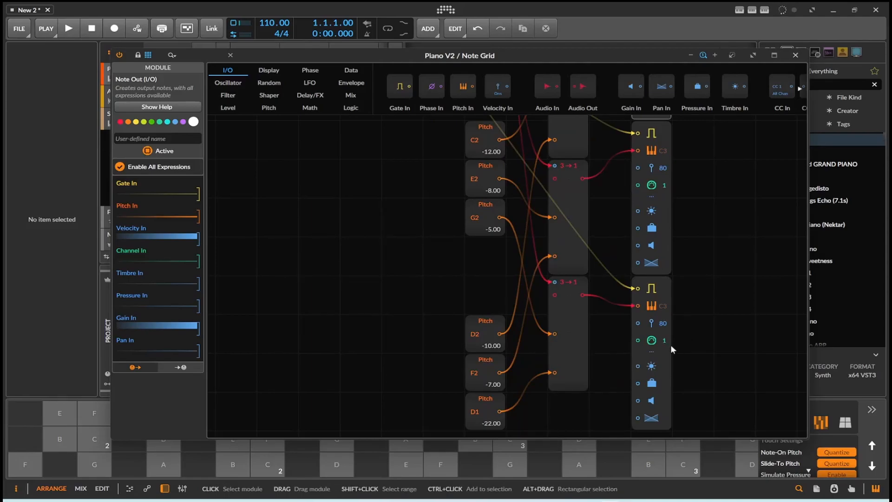
{"action": "left_click", "coordinate": [668, 332]}
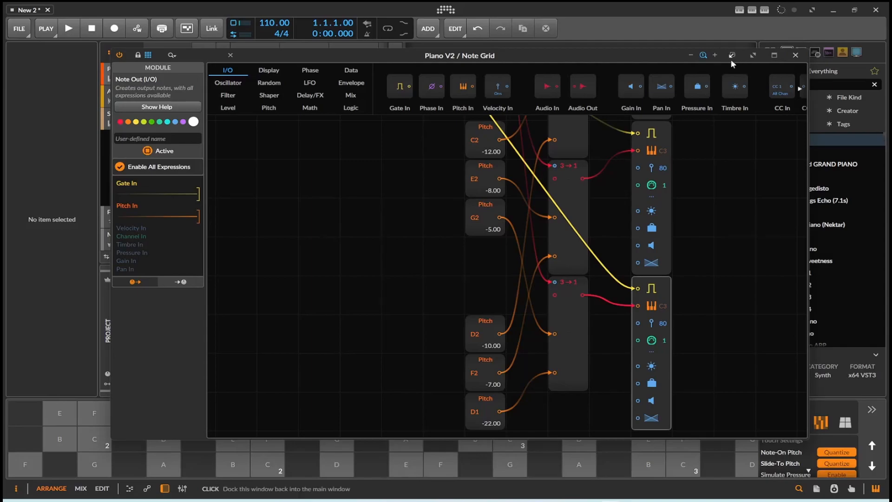
- Move the Note Grid editor aside, open the Piano V plugin window and position it above the on-screen keyboard
{"action": "left_click_drag", "start_coordinate": [639, 57], "coordinate": [890, 93]}
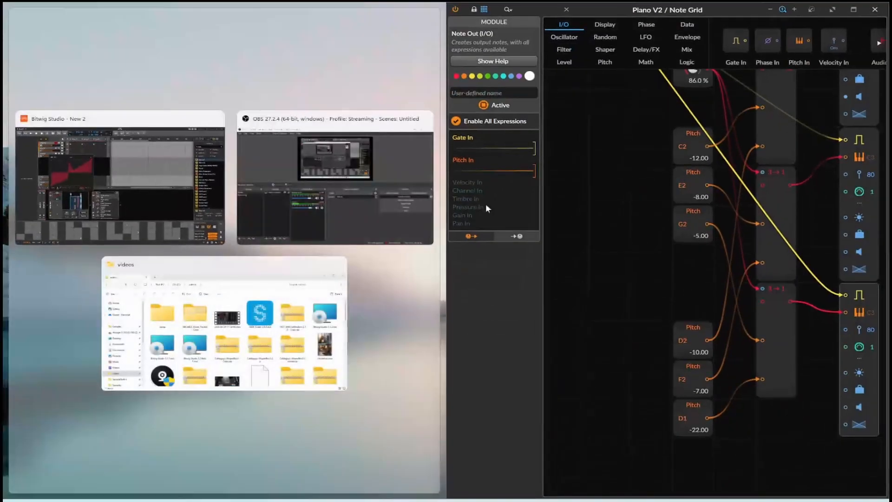
{"action": "left_click_drag", "start_coordinate": [603, 5], "coordinate": [570, 57]}
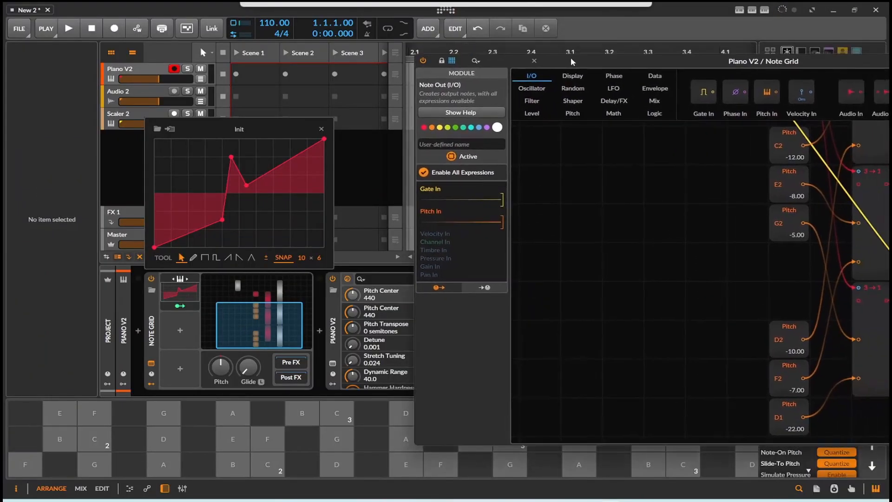
{"action": "left_click", "coordinate": [333, 363]}
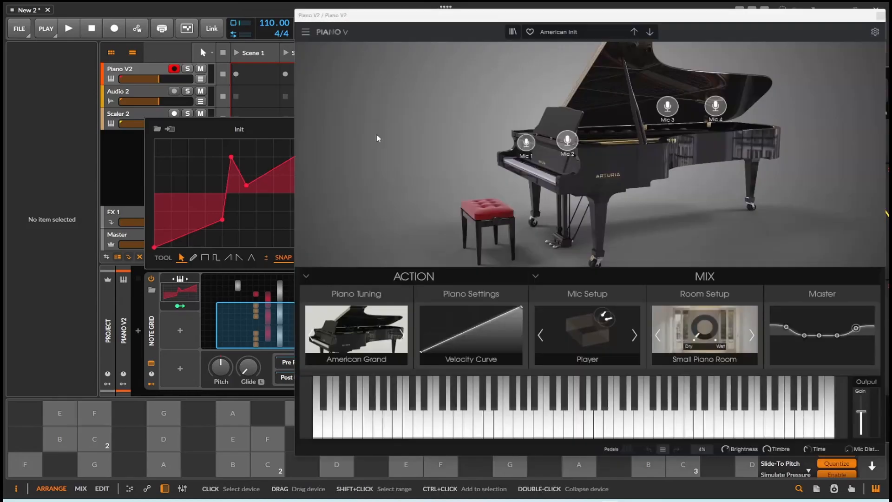
{"action": "left_click_drag", "start_coordinate": [481, 23], "coordinate": [148, 42]}
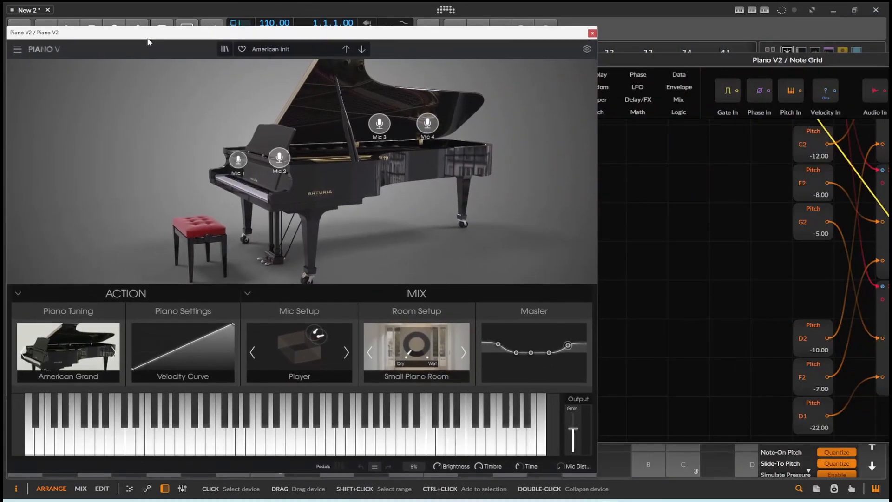
{"action": "left_click_drag", "start_coordinate": [459, 29], "coordinate": [481, 5]}
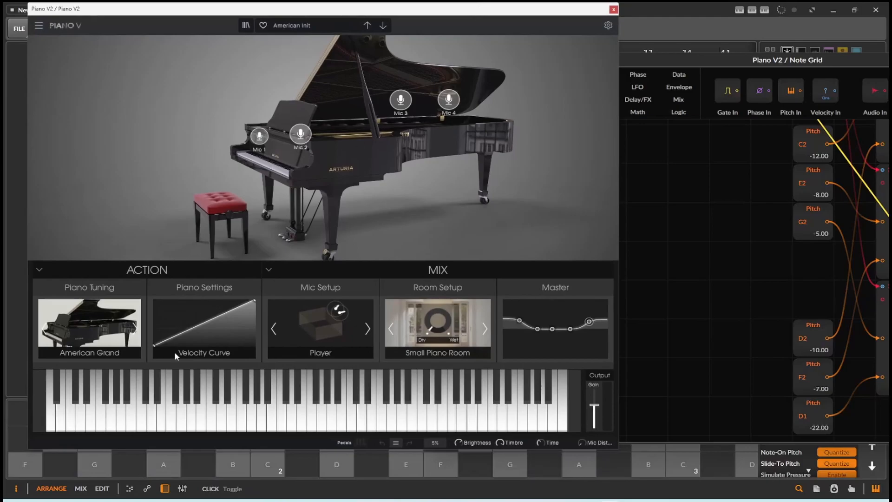
- Play the C2, D2, E2, F2 and G2 keys and watch which chord notes light up on the Piano V keyboard
{"action": "left_click", "coordinate": [268, 468]}
{"action": "mouse_move", "coordinate": [268, 468]}
{"action": "left_mouse_down"}
{"action": "mouse_move", "coordinate": [215, 423]}
{"action": "mouse_move", "coordinate": [255, 432]}
{"action": "left_mouse_up"}
{"action": "left_click", "coordinate": [270, 466]}
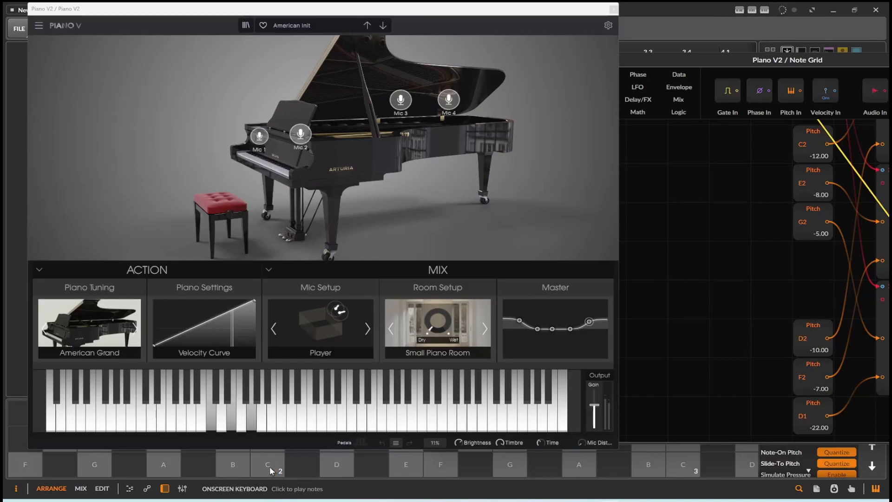
{"action": "left_click", "coordinate": [337, 464]}
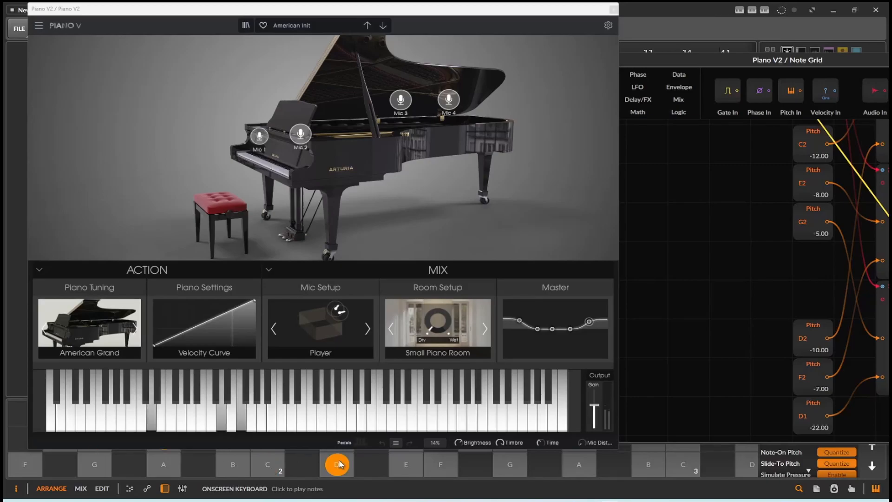
{"action": "left_click", "coordinate": [338, 464]}
{"action": "left_click", "coordinate": [275, 464]}
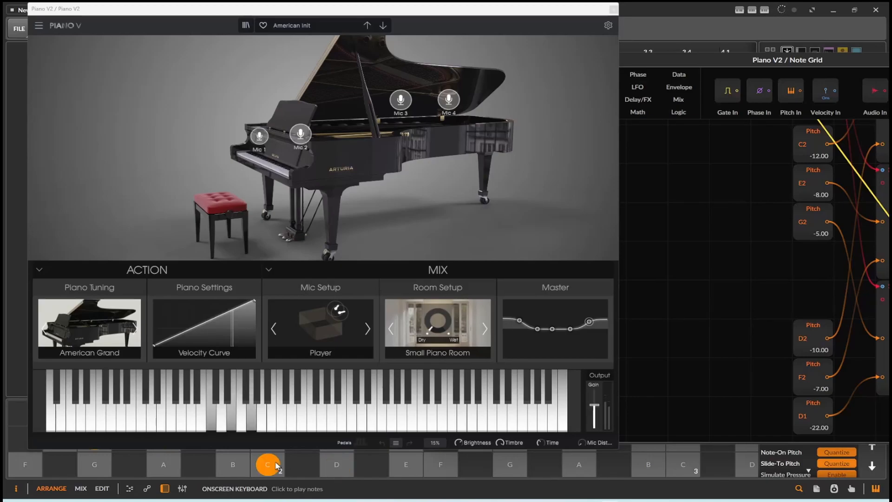
{"action": "left_click", "coordinate": [330, 465]}
{"action": "left_click", "coordinate": [406, 465]}
{"action": "left_click", "coordinate": [441, 464]}
{"action": "left_click", "coordinate": [509, 464]}
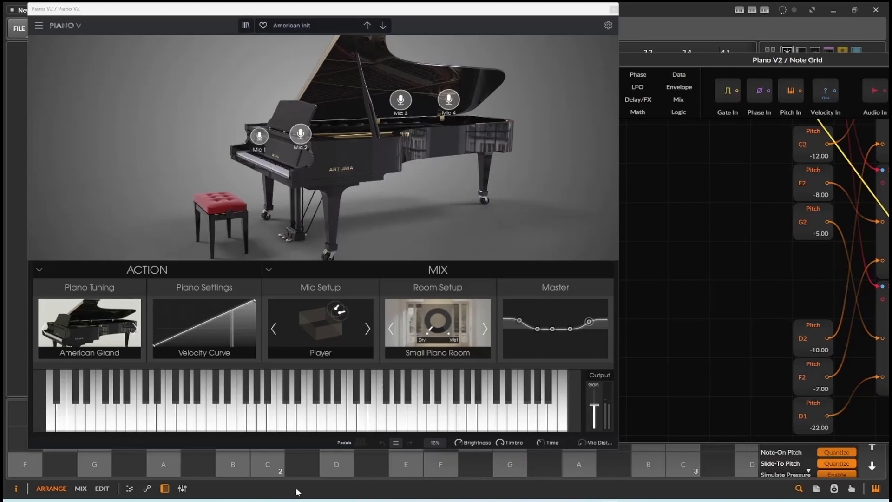
- Close Piano V, return to the Note Grid editor and play C2 and D2 alternately to watch the Note Out signals
{"action": "left_click", "coordinate": [613, 9]}
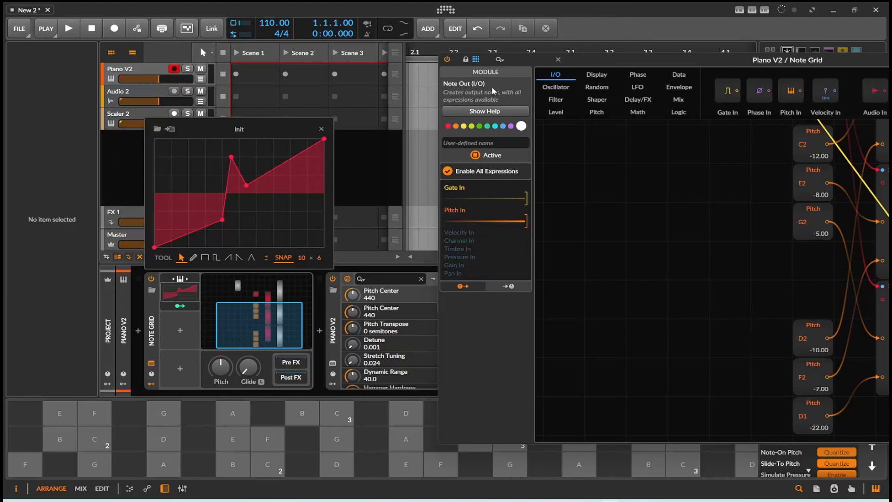
{"action": "left_click_drag", "start_coordinate": [619, 63], "coordinate": [346, 71]}
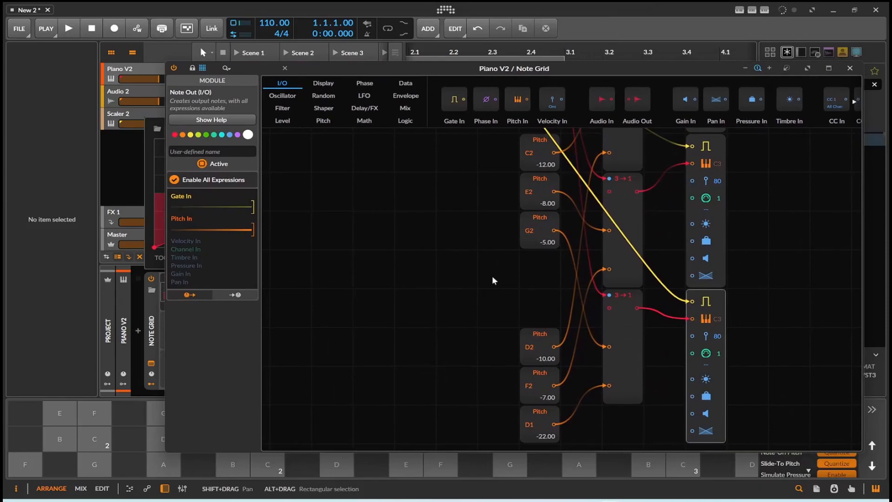
{"action": "left_click", "coordinate": [269, 460]}
{"action": "left_click", "coordinate": [328, 467]}
{"action": "left_click", "coordinate": [259, 467]}
{"action": "left_click", "coordinate": [322, 466]}
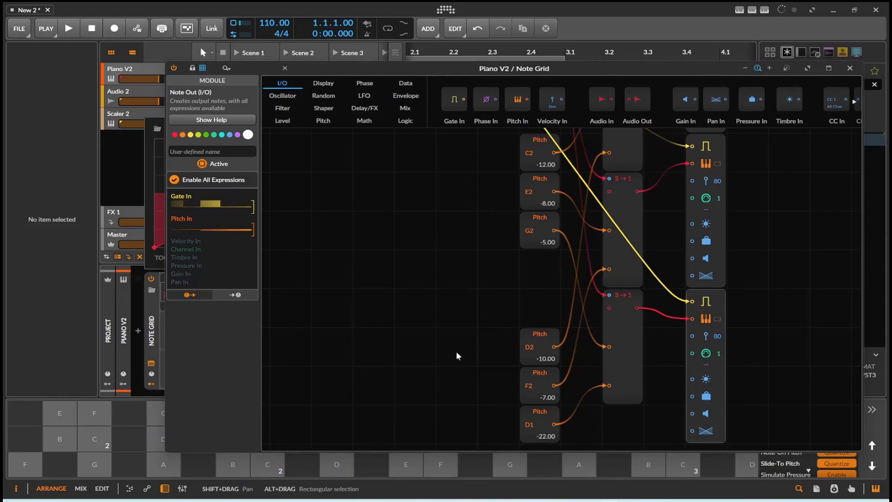
- Inspect the settings and connections of the third 3→1 module
{"action": "left_click_drag", "start_coordinate": [474, 332], "coordinate": [428, 434]}
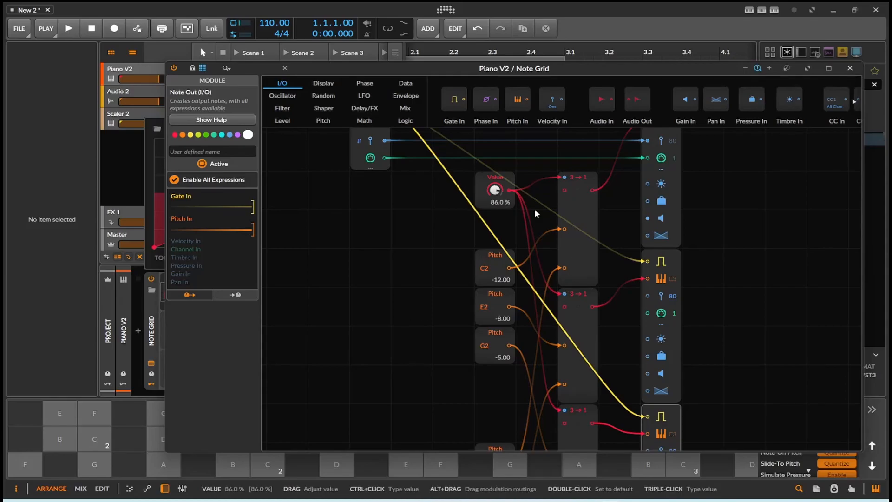
{"action": "scroll", "coordinate": [553, 223], "scroll_direction": "up", "scroll_amount": 3}
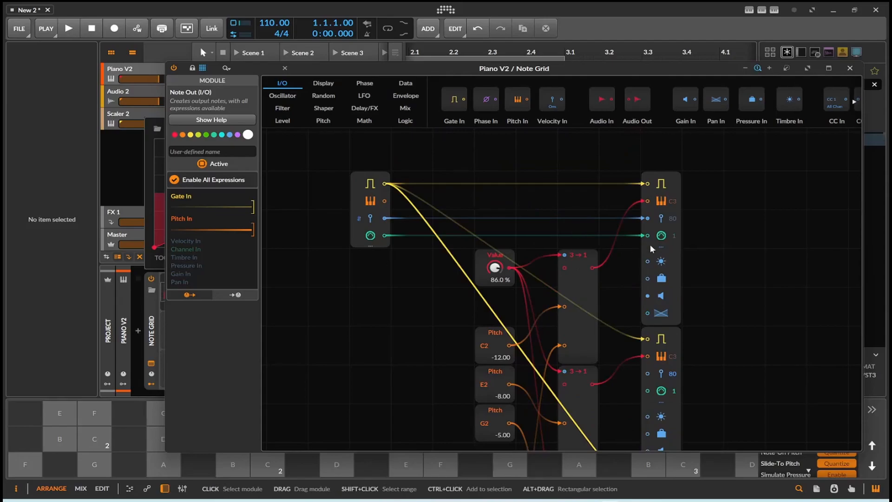
{"action": "scroll", "coordinate": [652, 250], "scroll_direction": "down", "scroll_amount": 7}
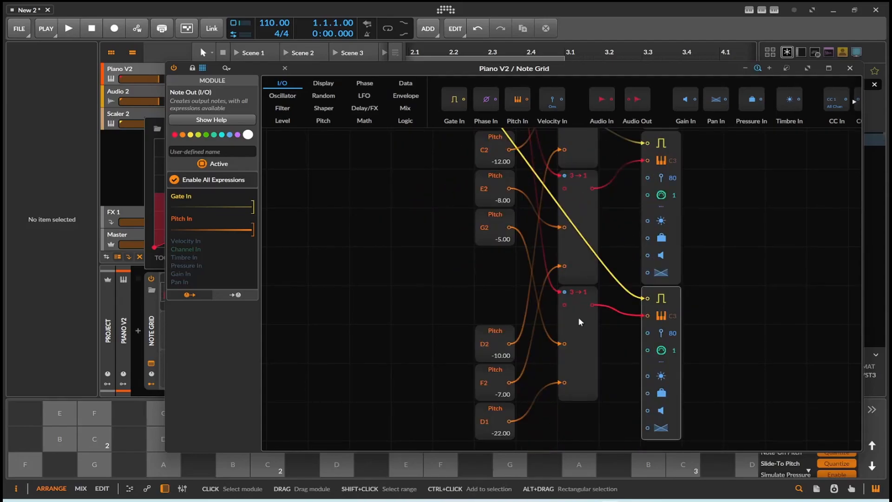
{"action": "left_click", "coordinate": [579, 322]}
{"action": "scroll", "coordinate": [464, 394], "scroll_direction": "down", "scroll_amount": 3}
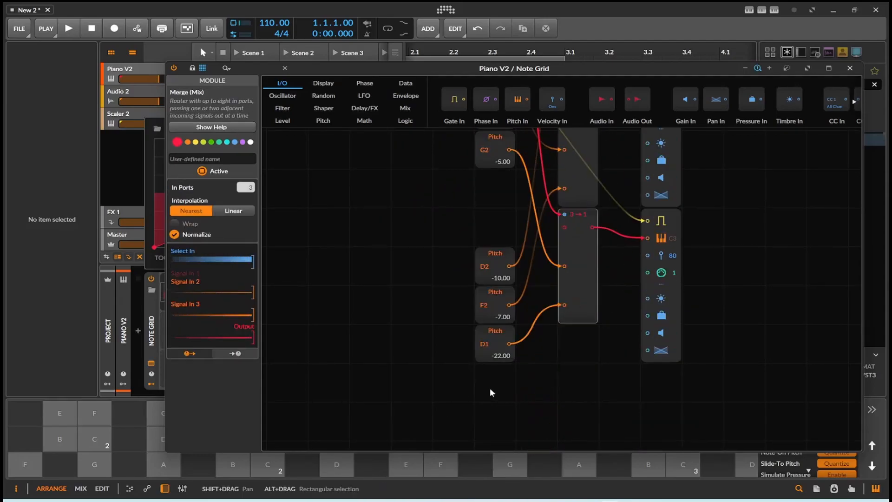
- Examine the whole patch from the note input through the Pitch and 3→1 modules to the three Note Out modules
{"action": "scroll", "coordinate": [650, 296], "scroll_direction": "up", "scroll_amount": 8}
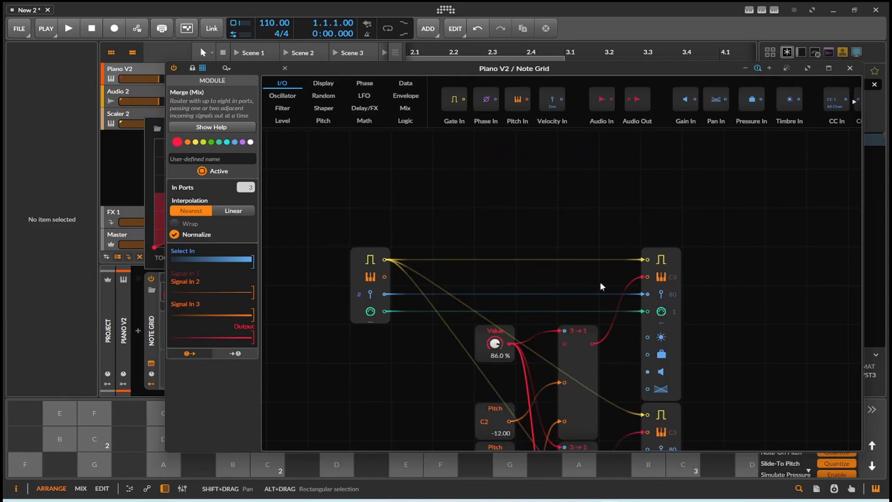
{"action": "scroll", "coordinate": [571, 223], "scroll_direction": "down", "scroll_amount": 5}
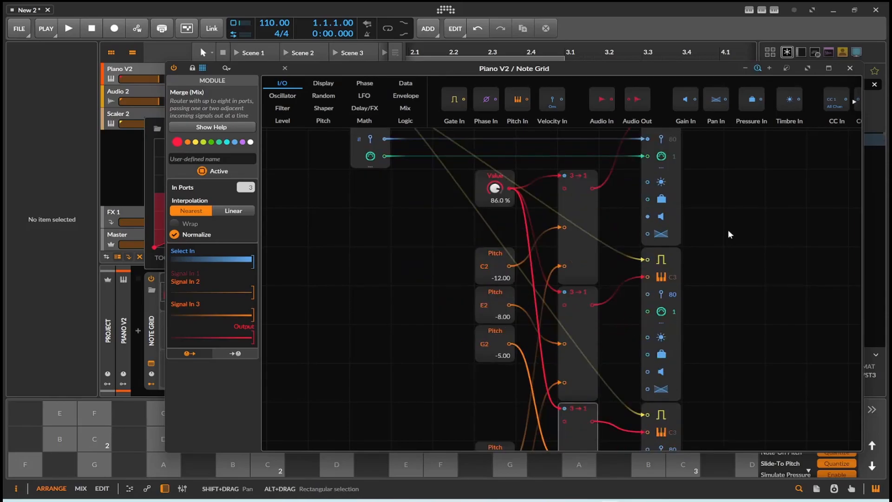
{"action": "scroll", "coordinate": [728, 233], "scroll_direction": "up", "scroll_amount": 3}
{"action": "scroll", "coordinate": [728, 244], "scroll_direction": "down", "scroll_amount": 1}
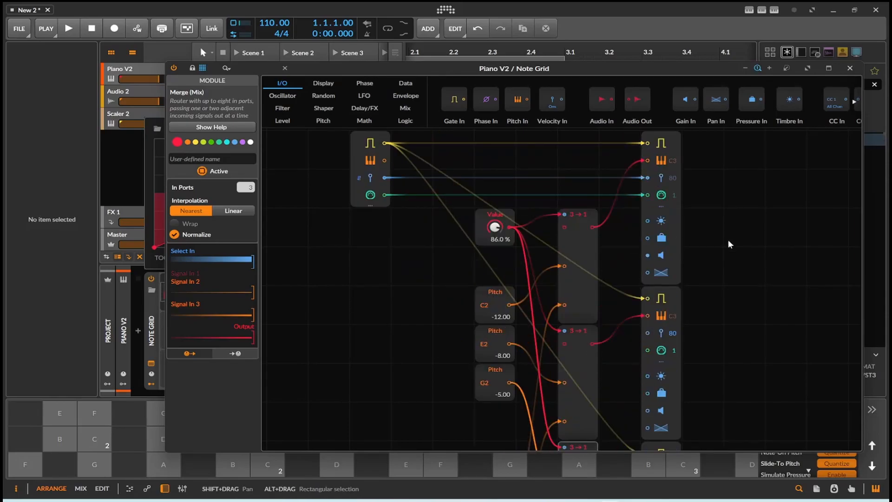
{"action": "scroll", "coordinate": [728, 243], "scroll_direction": "down", "scroll_amount": 5}
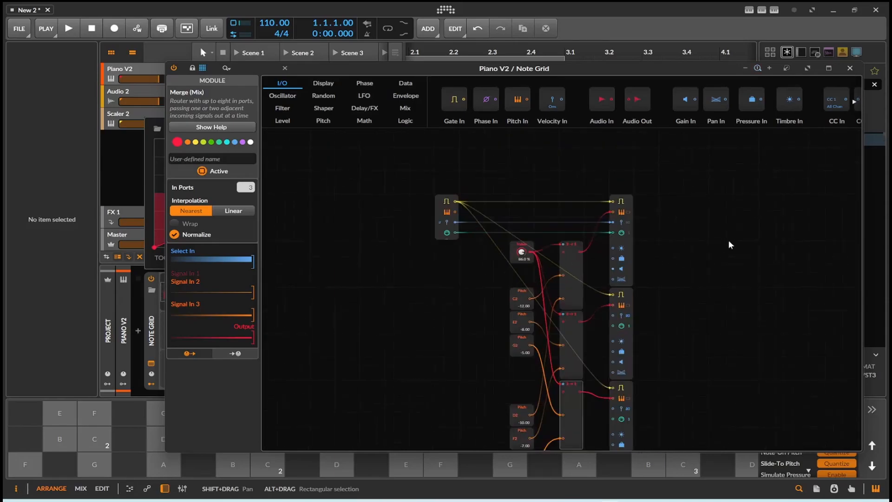
{"action": "scroll", "coordinate": [728, 243], "scroll_direction": "up", "scroll_amount": 6}
{"action": "scroll", "coordinate": [728, 244], "scroll_direction": "down", "scroll_amount": 4}
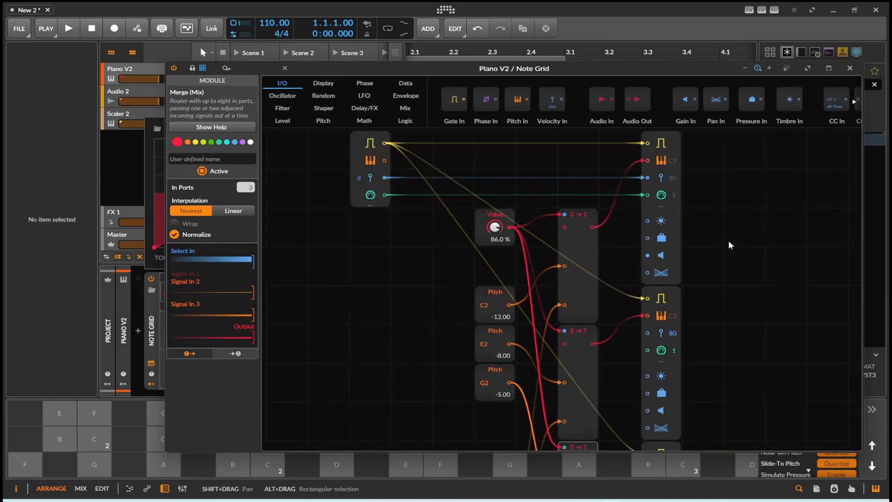
{"action": "scroll", "coordinate": [730, 246], "scroll_direction": "down", "scroll_amount": 2}
{"action": "scroll", "coordinate": [731, 247], "scroll_direction": "up", "scroll_amount": 3}
{"action": "scroll", "coordinate": [520, 347], "scroll_direction": "down", "scroll_amount": 2}
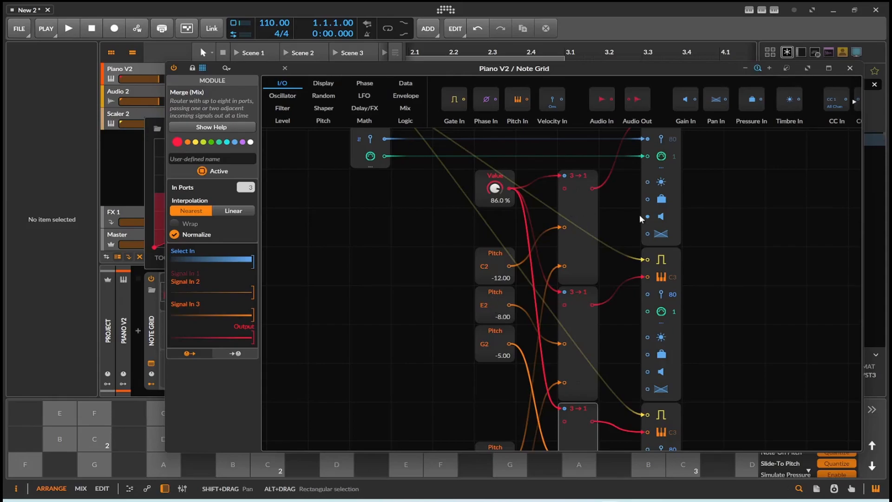
{"action": "scroll", "coordinate": [684, 245], "scroll_direction": "up", "scroll_amount": 2}
{"action": "scroll", "coordinate": [684, 244], "scroll_direction": "down", "scroll_amount": 6}
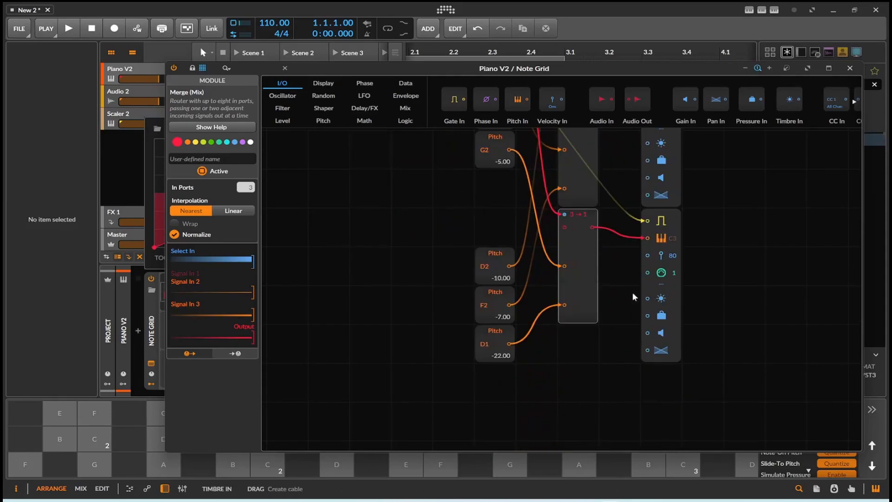
- Duplicate the G2 Pitch module into the empty slot directly below it
{"action": "left_click", "coordinate": [495, 225]}
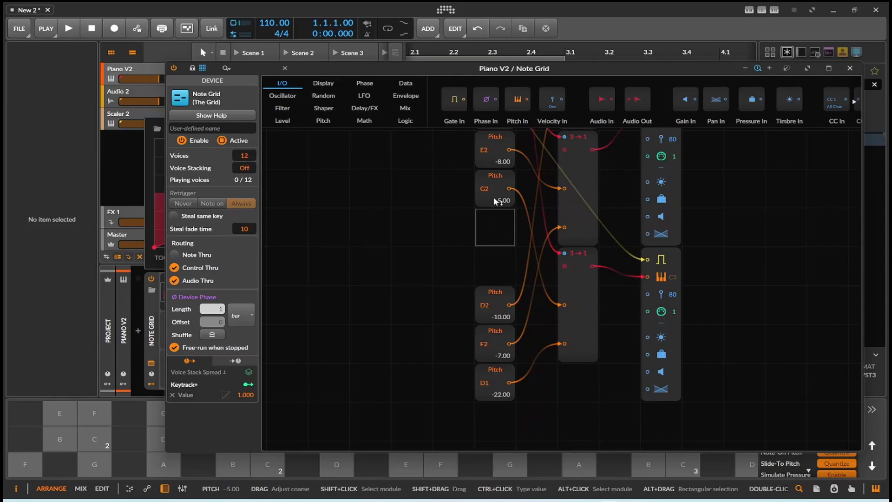
{"action": "left_click", "coordinate": [573, 286]}
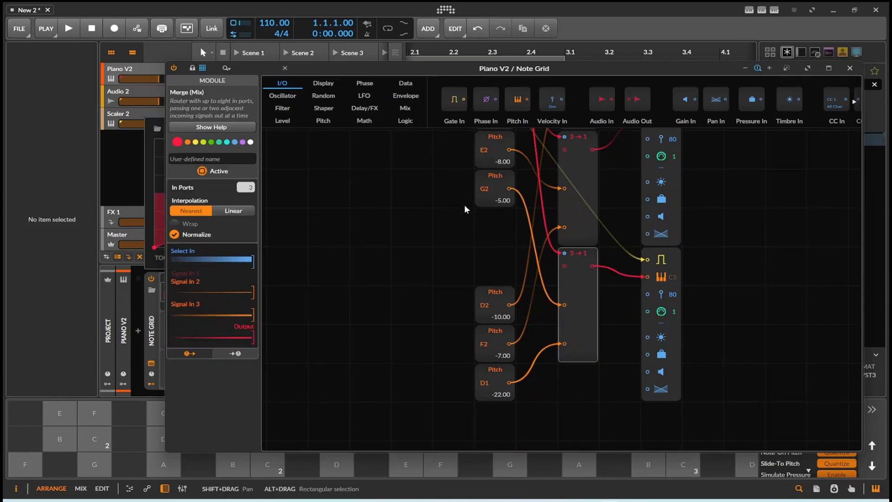
{"action": "scroll", "coordinate": [511, 251], "scroll_direction": "up", "scroll_amount": 1}
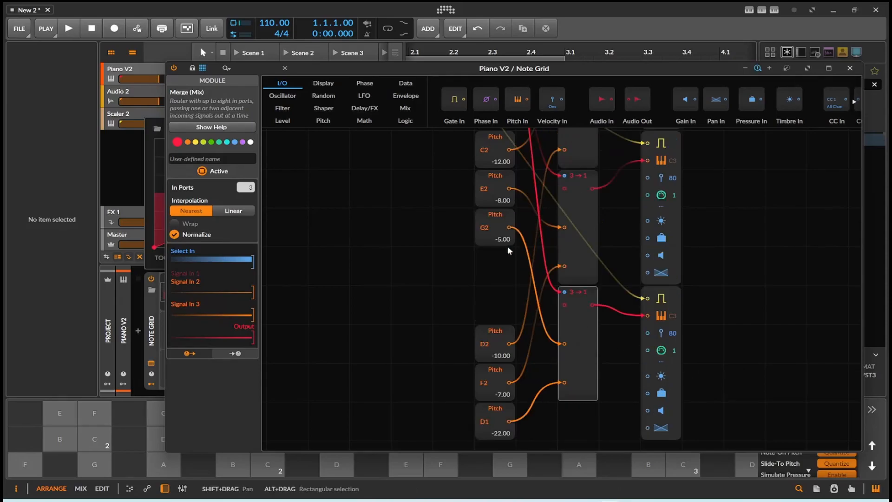
{"action": "left_click", "coordinate": [496, 218]}
{"action": "key", "text": "ctrl+d"}
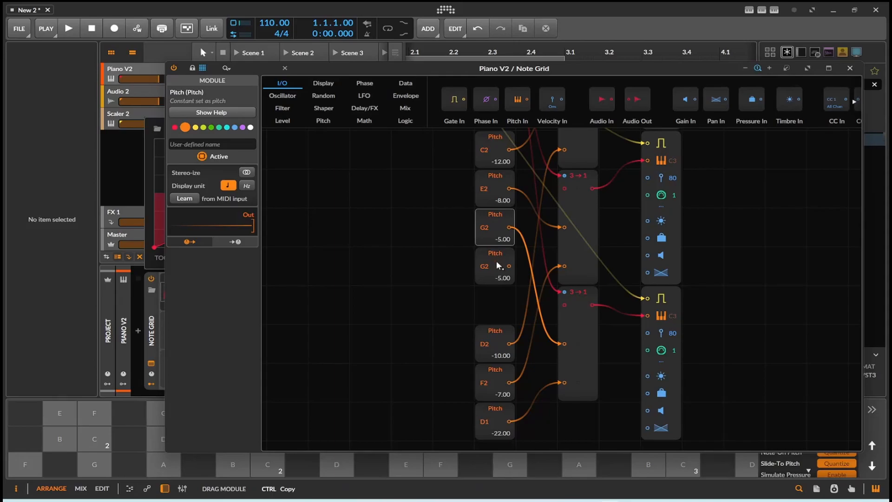
- Duplicate the third 3→1 module directly below itself, together with the selected G2 Pitch module
{"action": "left_click", "coordinate": [581, 298]}
{"action": "left_click", "coordinate": [580, 297], "text": "ctrl"}
{"action": "left_click_drag", "start_coordinate": [581, 296], "coordinate": [595, 413]}
{"action": "scroll", "coordinate": [640, 368], "scroll_direction": "down", "scroll_amount": 2}
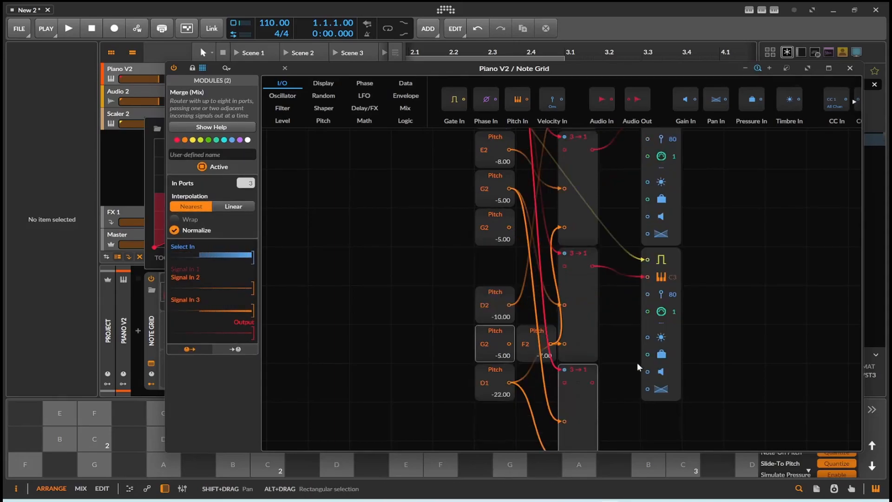
- Duplicate the third Note Out below itself, wiring the gate signal to its Gate In and the new 3→1 output to its Pitch In
{"action": "left_click", "coordinate": [678, 260]}
{"action": "key", "text": "ctrl+d"}
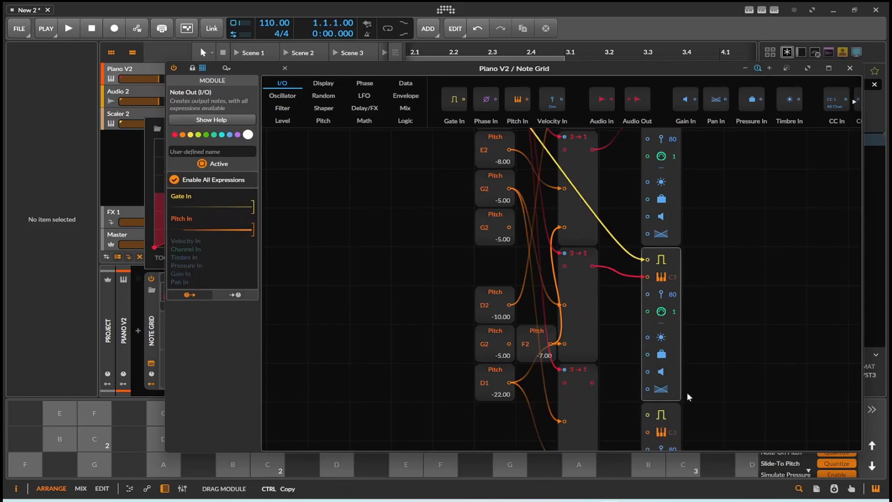
{"action": "scroll", "coordinate": [659, 383], "scroll_direction": "down", "scroll_amount": 2}
{"action": "left_click_drag", "start_coordinate": [591, 343], "coordinate": [647, 393]}
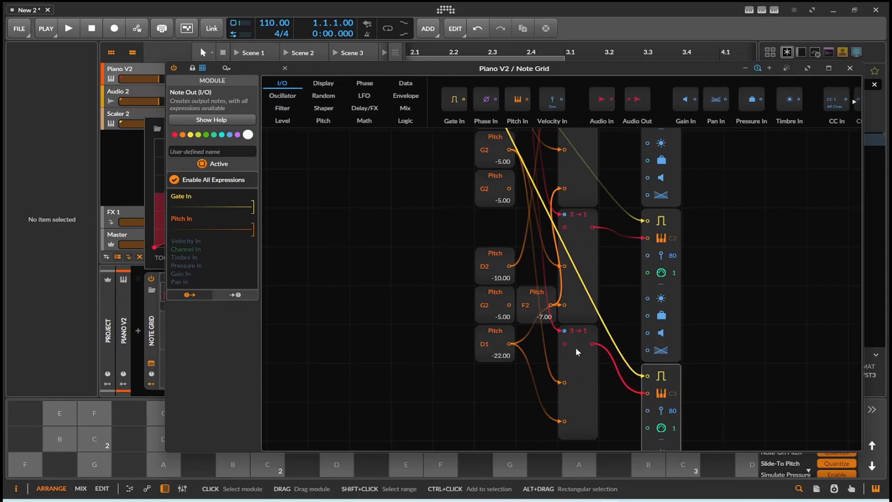
- Connect the duplicated G2 Pitch module to the new 3→1 module's Signal In 2 and remove D1's cable from its Signal In 3
{"action": "scroll", "coordinate": [528, 274], "scroll_direction": "up", "scroll_amount": 2}
{"action": "left_click_drag", "start_coordinate": [509, 227], "coordinate": [563, 421]}
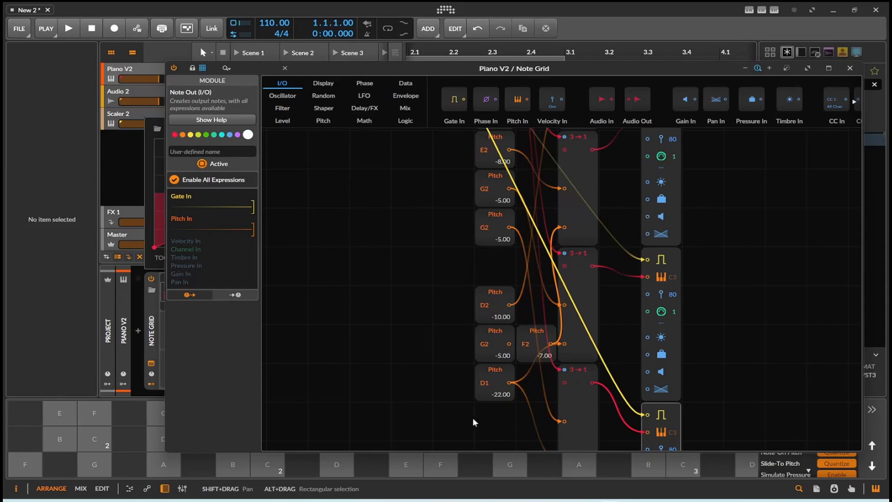
{"action": "scroll", "coordinate": [483, 420], "scroll_direction": "down", "scroll_amount": 6}
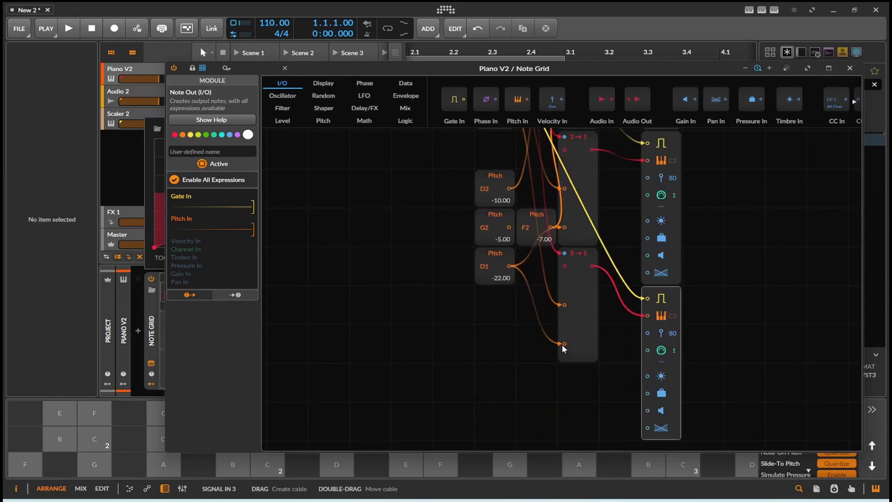
{"action": "scroll", "coordinate": [528, 335], "scroll_direction": "up", "scroll_amount": 2}
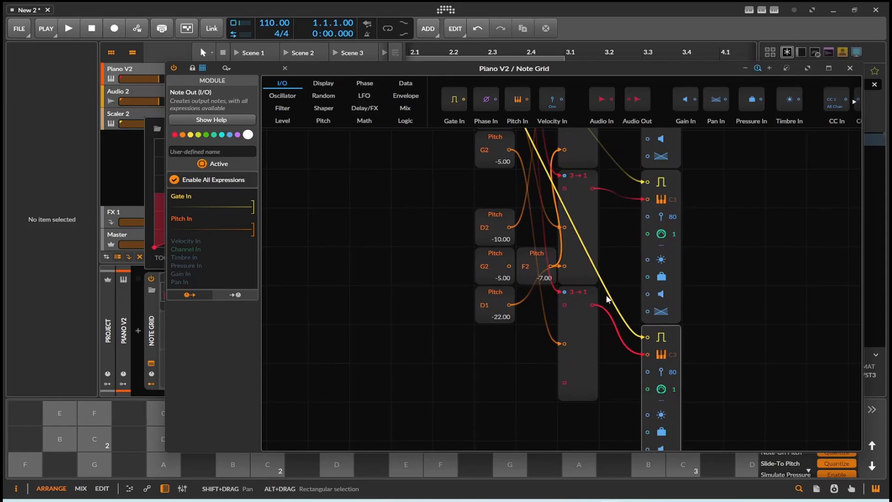
{"action": "scroll", "coordinate": [618, 311], "scroll_direction": "up", "scroll_amount": 4}
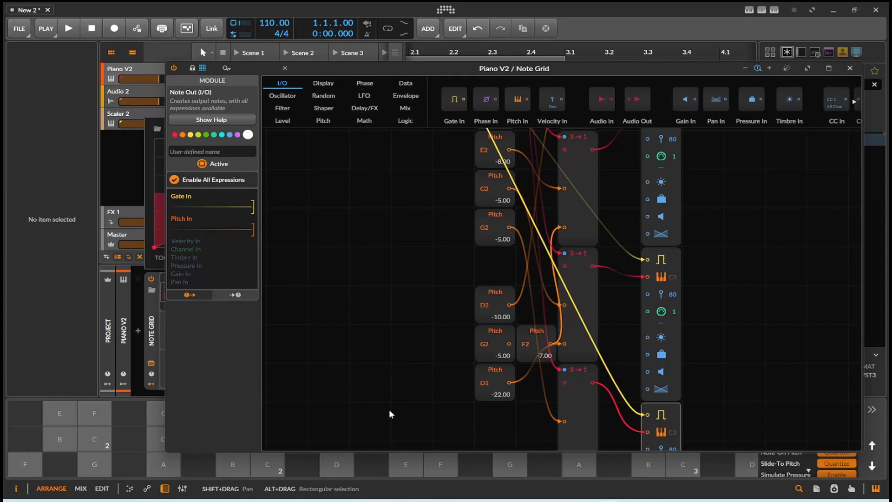
- Play the C2 key to test the chord with the added fourth voice
{"action": "left_click", "coordinate": [270, 468]}
{"action": "left_click", "coordinate": [270, 468]}
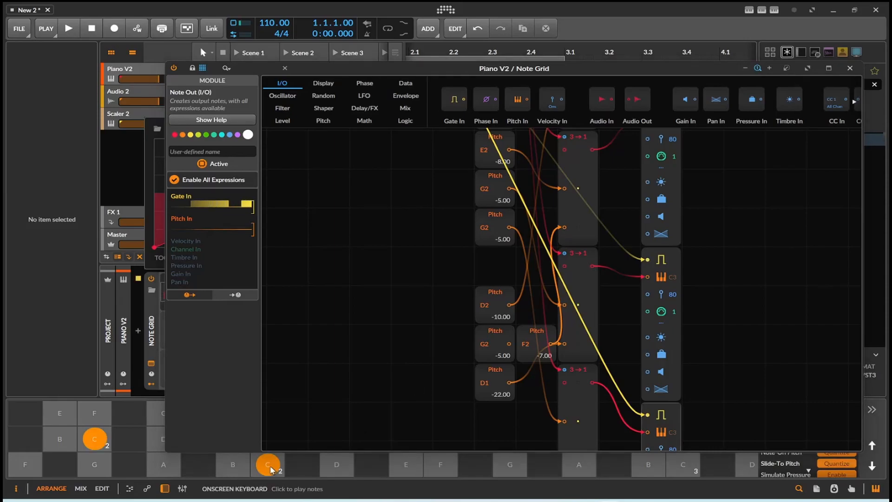
- Replay the C2 key several times to listen to the four-note chord
{"action": "left_click", "coordinate": [269, 468]}
{"action": "left_click", "coordinate": [269, 469]}
{"action": "left_click", "coordinate": [270, 468]}
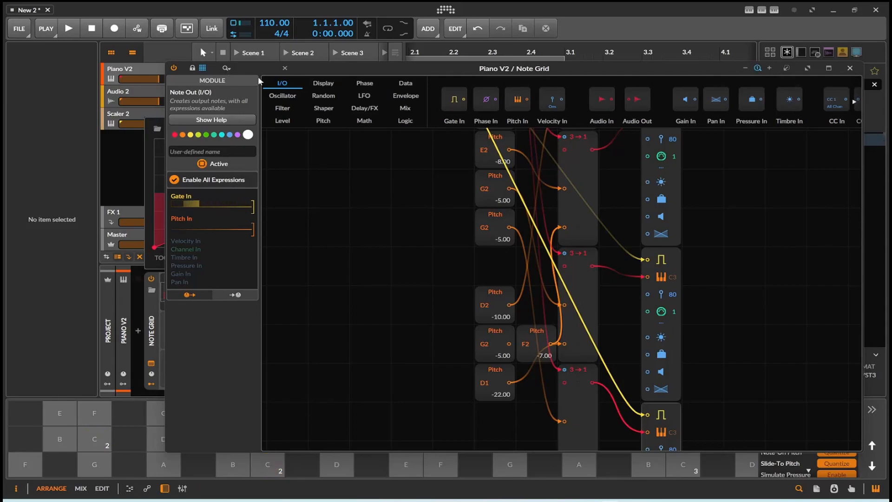
- Set the duplicated G2 Pitch module to C1 (-24.00) and audition the chord with the C2 key
{"action": "left_click_drag", "start_coordinate": [301, 77], "coordinate": [511, 66]}
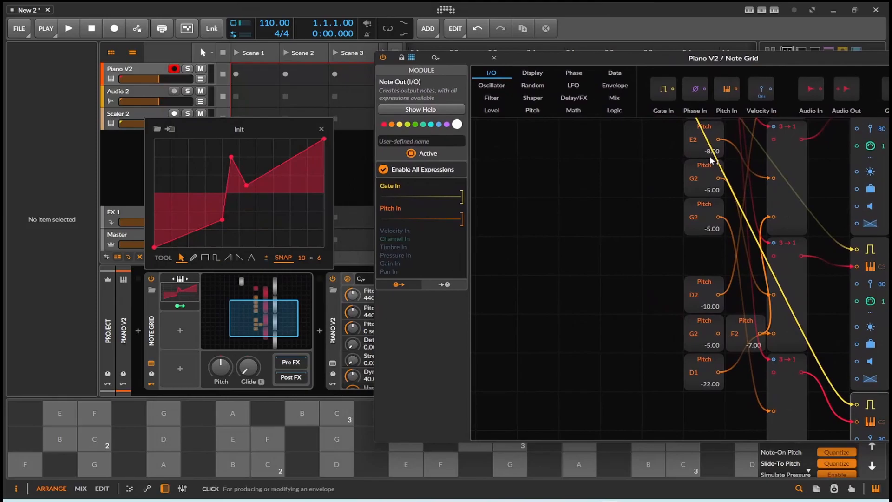
{"action": "mouse_move", "coordinate": [712, 228]}
{"action": "left_mouse_down"}
{"action": "mouse_move", "coordinate": [712, 218]}
{"action": "mouse_move", "coordinate": [712, 237]}
{"action": "left_mouse_up"}
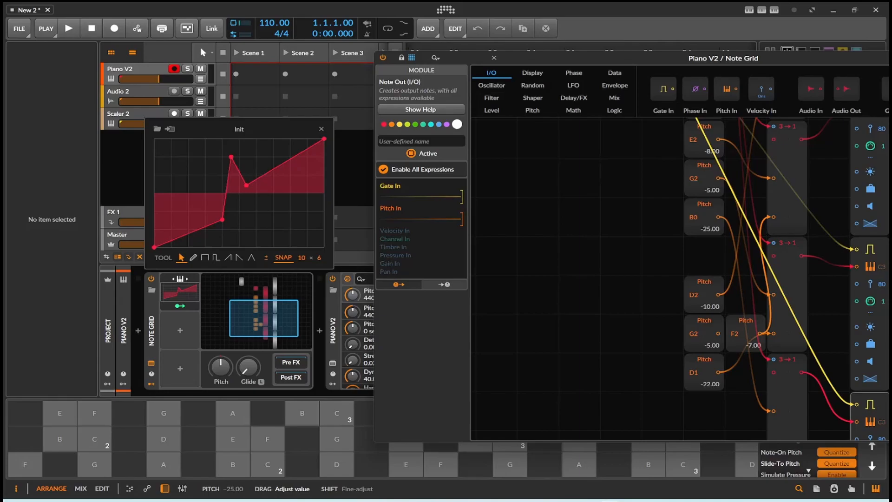
{"action": "left_click", "coordinate": [277, 466]}
{"action": "left_click", "coordinate": [277, 466]}
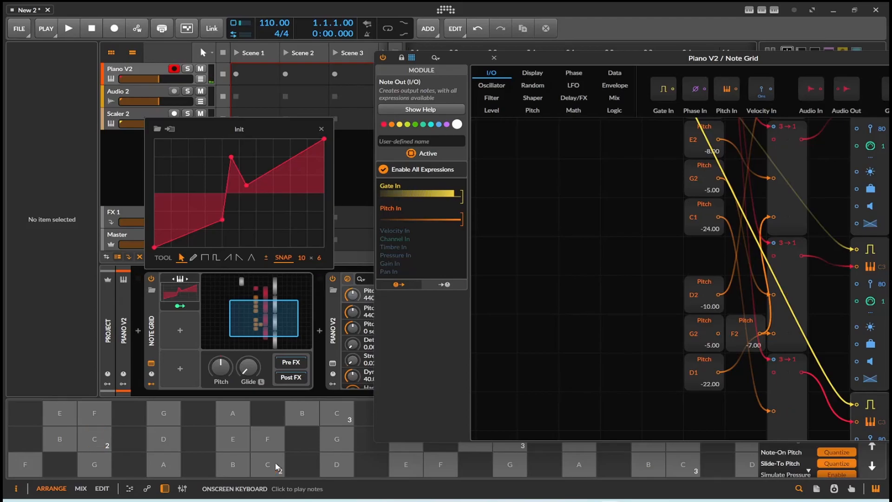
{"action": "left_click", "coordinate": [277, 466]}
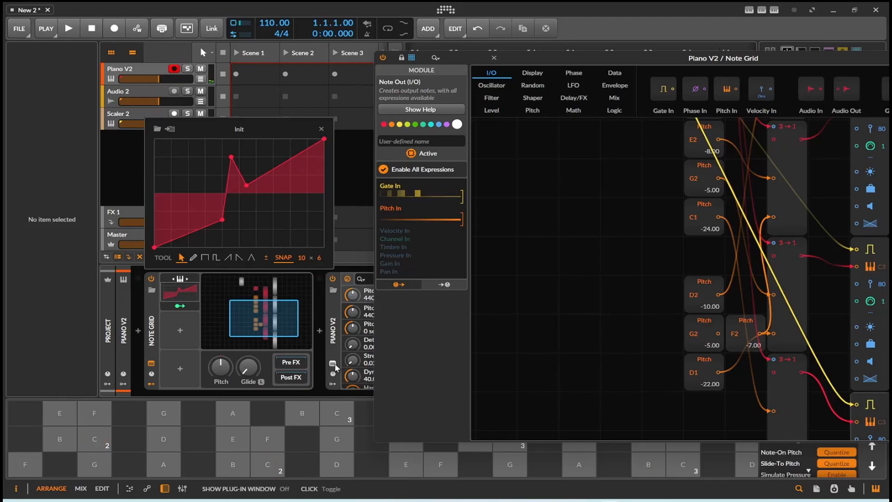
- Show the Piano V2 plug-in window and play the C2 and B1 keys to see which notes sound
{"action": "left_click", "coordinate": [334, 365]}
{"action": "left_click", "coordinate": [280, 467]}
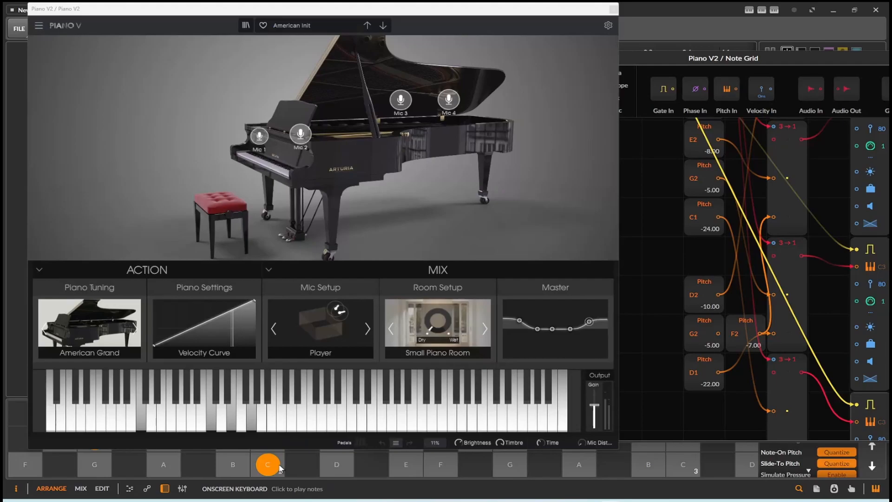
{"action": "left_click", "coordinate": [281, 468]}
{"action": "left_click", "coordinate": [280, 467]}
{"action": "left_click", "coordinate": [245, 470]}
{"action": "left_click", "coordinate": [245, 471]}
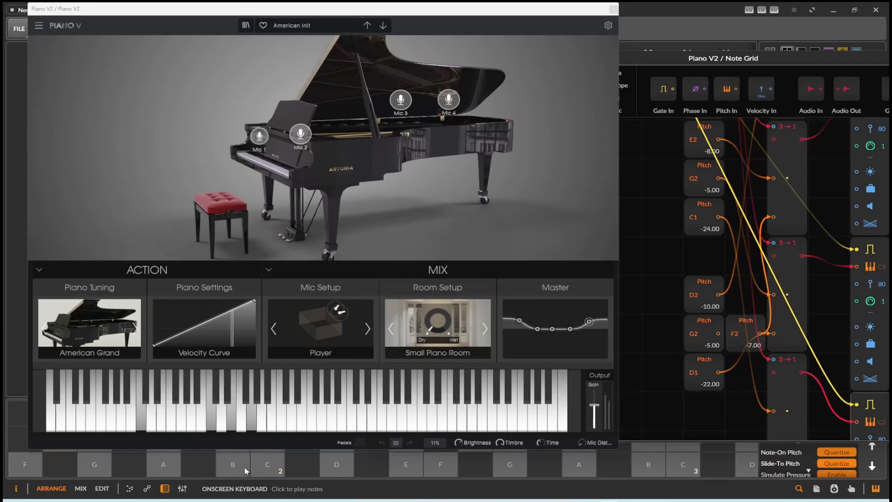
- Play the D2, E2, A1 and C2 keys to compare the chords on the Piano V2 keyboard
{"action": "left_click", "coordinate": [334, 468]}
{"action": "left_click", "coordinate": [335, 469]}
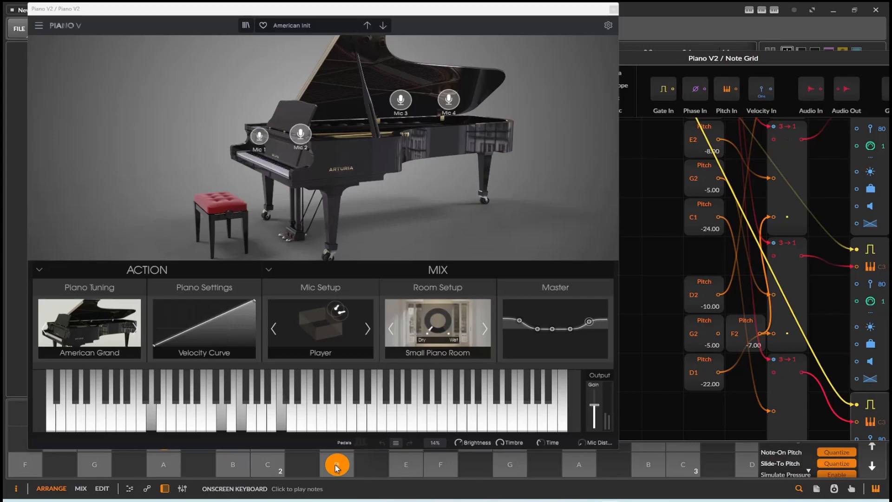
{"action": "left_click", "coordinate": [406, 467]}
{"action": "left_click", "coordinate": [156, 469]}
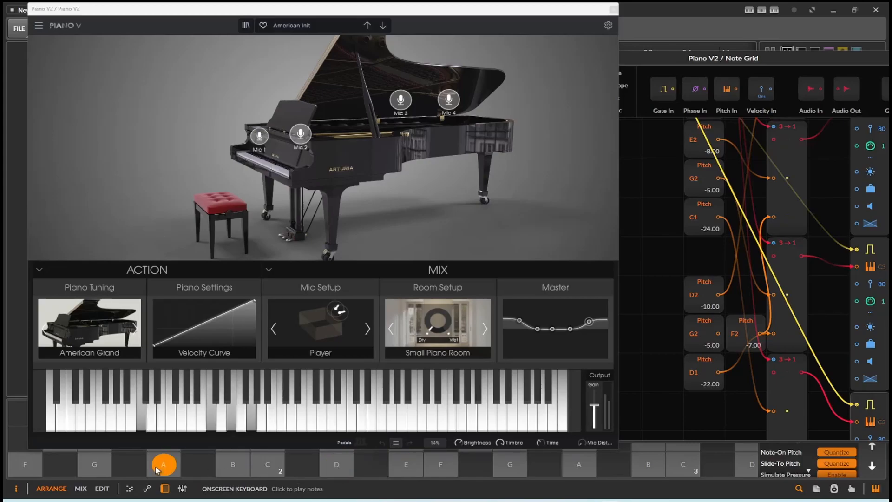
{"action": "left_click", "coordinate": [268, 468]}
{"action": "left_click", "coordinate": [325, 468]}
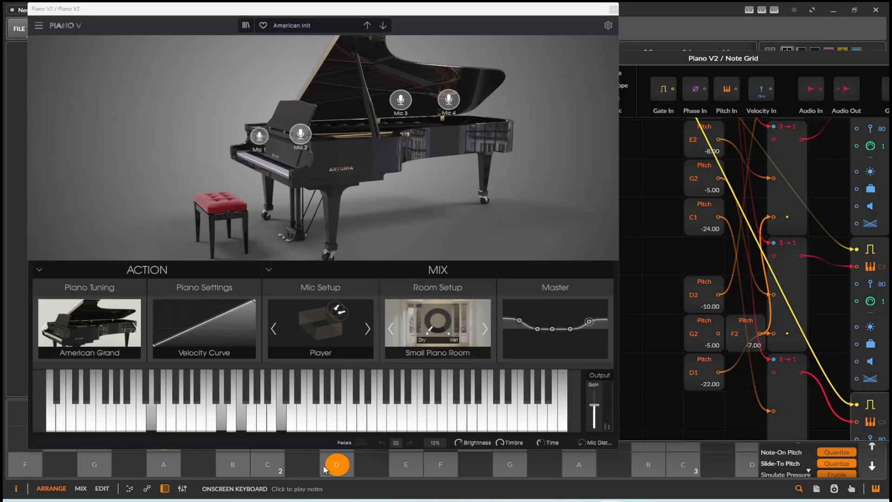
{"action": "left_click", "coordinate": [276, 468]}
{"action": "left_click", "coordinate": [328, 469]}
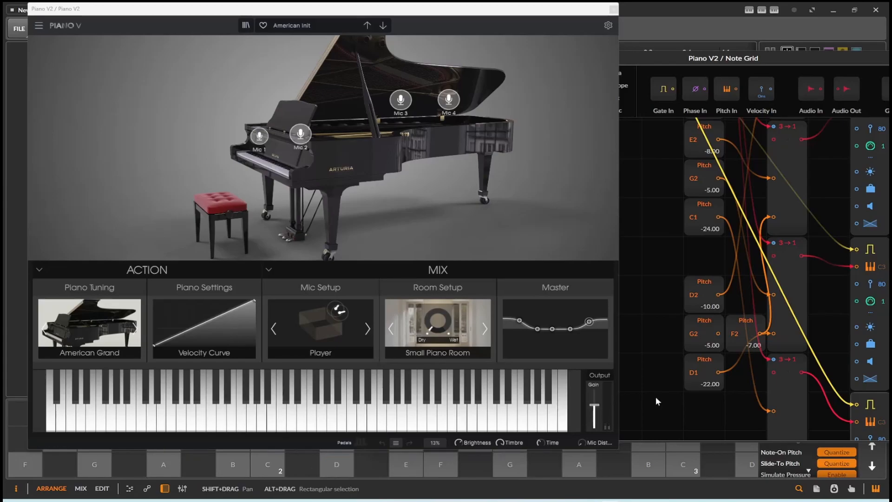
- Duplicate the D1 Pitch module below itself, connect it to the fourth 3→1 module's Signal In 3, and set it to G4 (19.00)
{"action": "left_click_drag", "start_coordinate": [721, 407], "coordinate": [636, 310]}
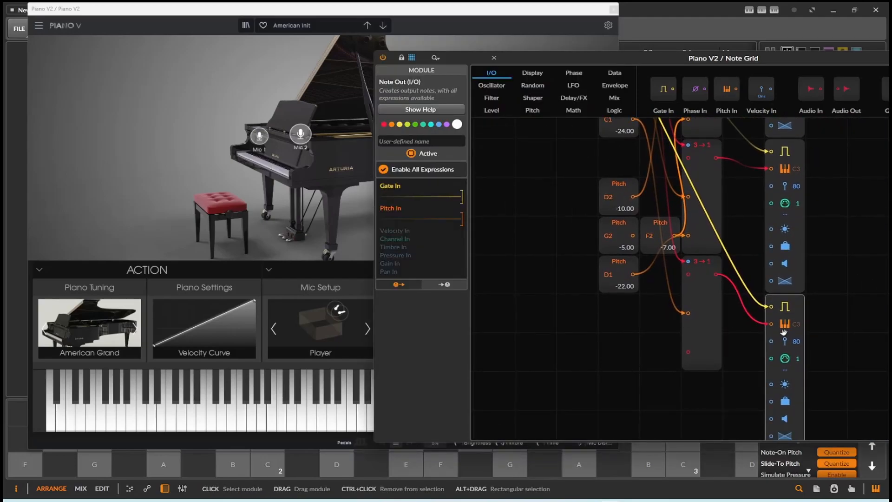
{"action": "scroll", "coordinate": [767, 331], "scroll_direction": "up", "scroll_amount": 8}
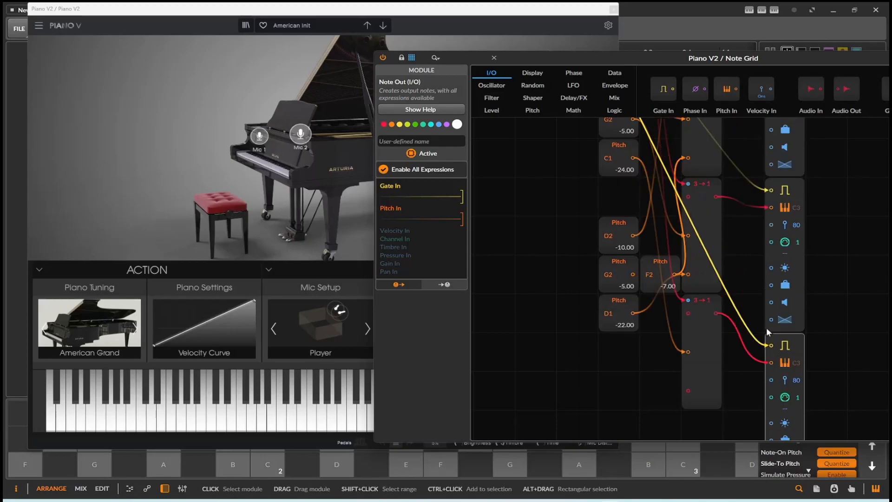
{"action": "scroll", "coordinate": [766, 327], "scroll_direction": "down", "scroll_amount": 10}
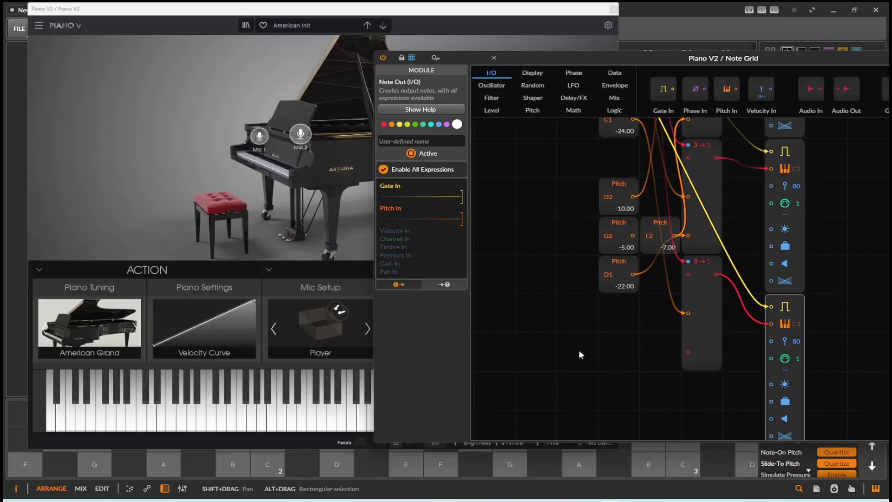
{"action": "left_click", "coordinate": [623, 263]}
{"action": "left_click_drag", "start_coordinate": [623, 264], "coordinate": [688, 352], "text": "ctrl"}
{"action": "left_click_drag", "start_coordinate": [625, 324], "coordinate": [624, 284]}
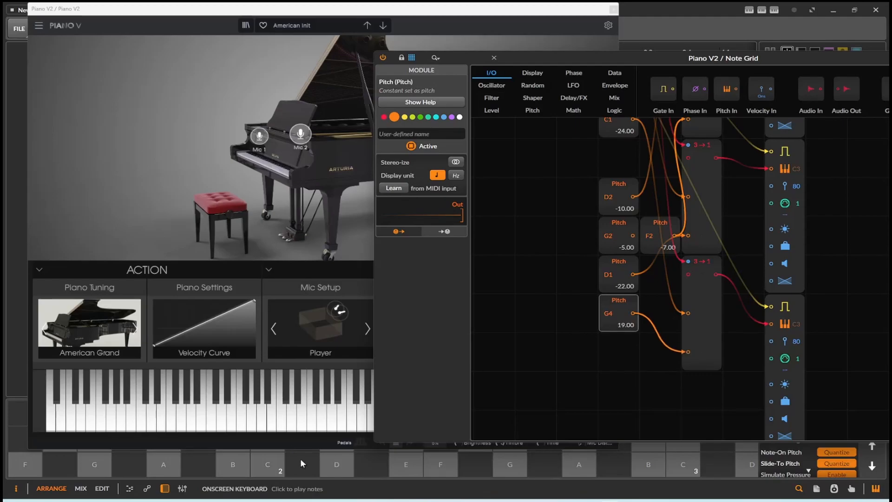
- Alternate the C2 and D2 keys to test the second chord's new top note, with the Piano V2 keyboard in view
{"action": "left_click", "coordinate": [328, 462]}
{"action": "left_click", "coordinate": [272, 465]}
{"action": "left_click", "coordinate": [333, 464]}
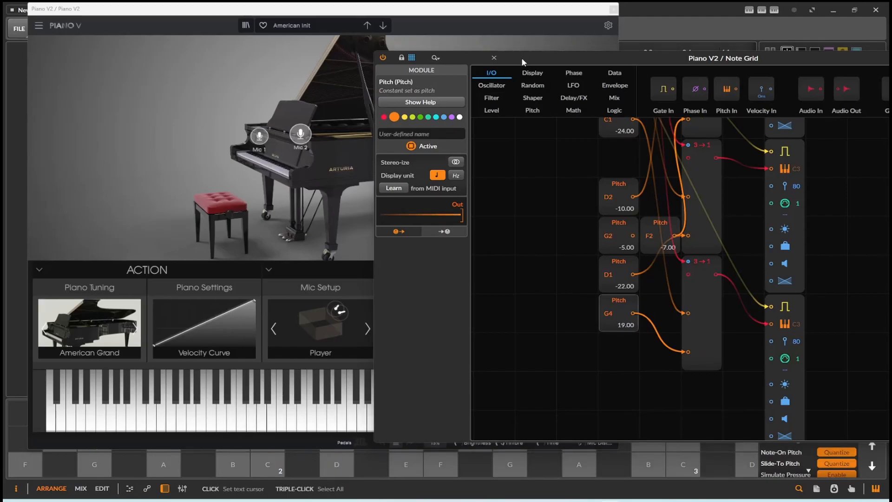
{"action": "left_click_drag", "start_coordinate": [522, 62], "coordinate": [620, 56]}
{"action": "left_click", "coordinate": [345, 466]}
{"action": "left_click", "coordinate": [269, 465]}
{"action": "left_click", "coordinate": [323, 467]}
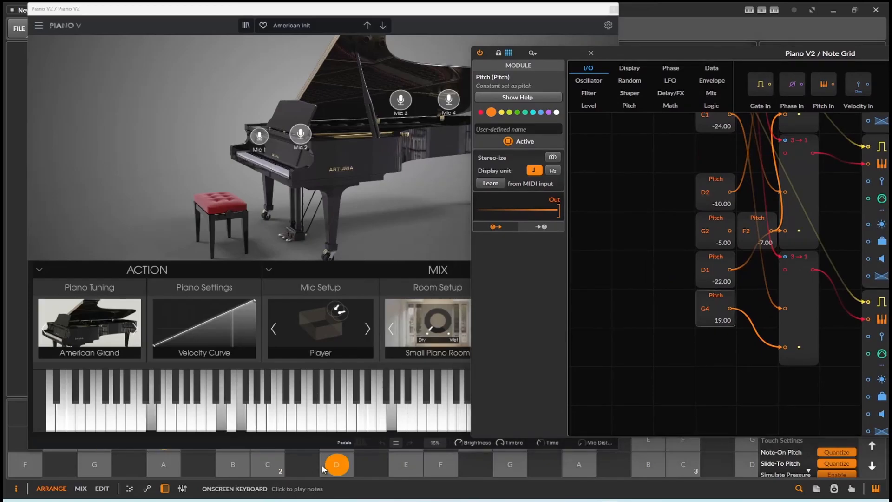
{"action": "left_click", "coordinate": [281, 465]}
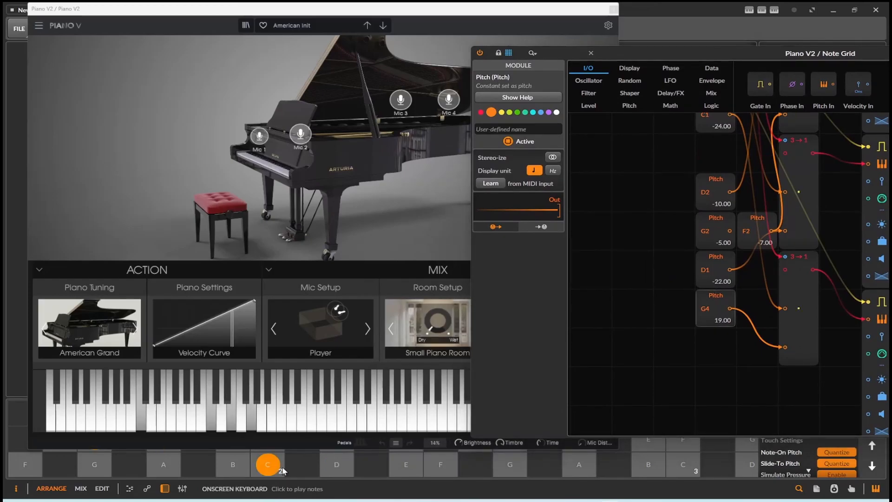
{"action": "left_click", "coordinate": [324, 467]}
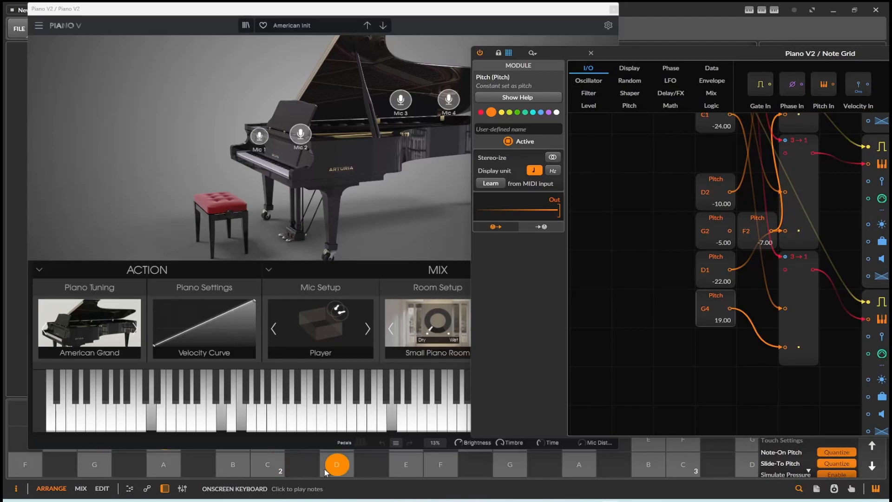
- Examine the finished Note Grid patch from the note input through the Pitch and 3→1 modules to the Note Outs
{"action": "left_click_drag", "start_coordinate": [707, 48], "coordinate": [418, 44]}
{"action": "scroll", "coordinate": [447, 191], "scroll_direction": "up", "scroll_amount": 4}
{"action": "scroll", "coordinate": [464, 257], "scroll_direction": "up", "scroll_amount": 4}
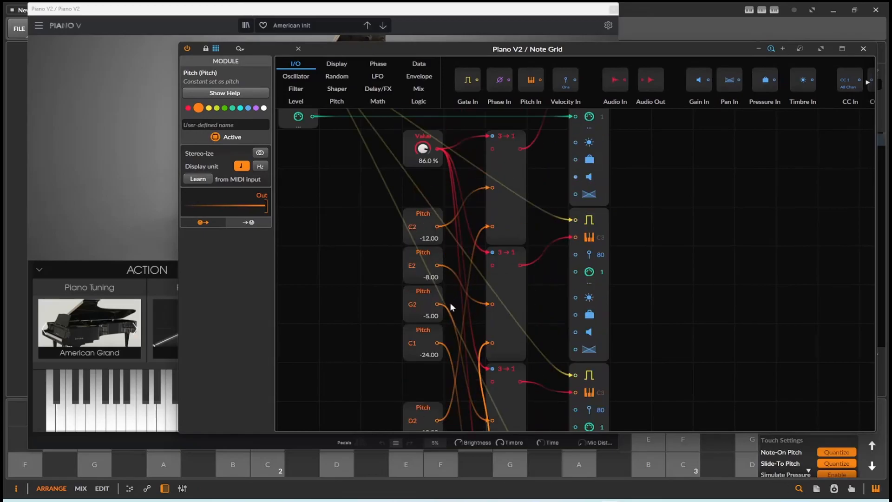
{"action": "scroll", "coordinate": [614, 372], "scroll_direction": "down", "scroll_amount": 10}
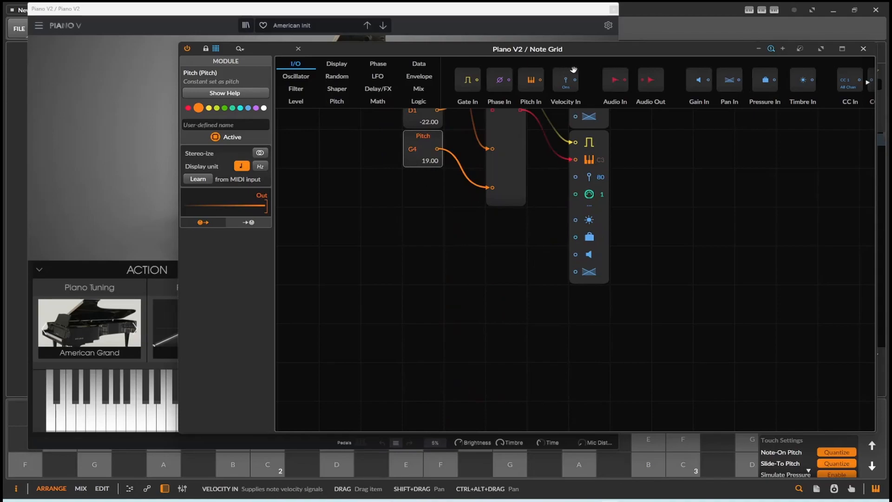
{"action": "left_click_drag", "start_coordinate": [721, 50], "coordinate": [653, 62]}
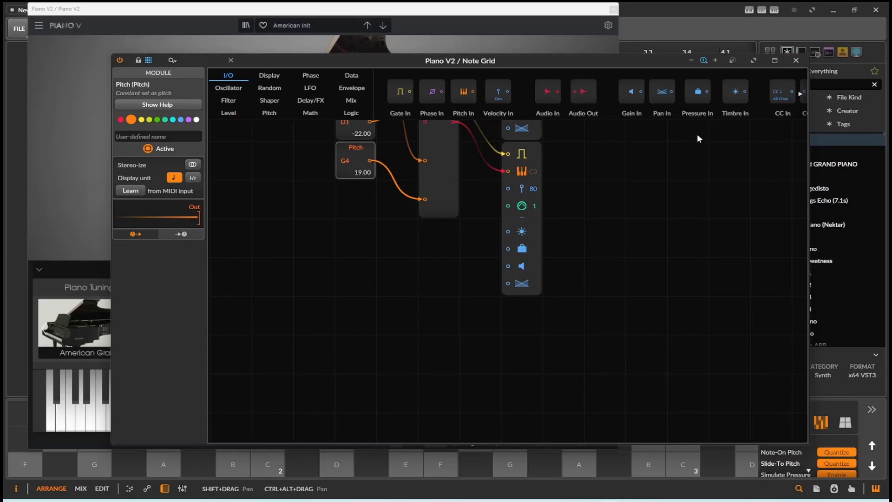
{"action": "scroll", "coordinate": [634, 218], "scroll_direction": "up", "scroll_amount": 10}
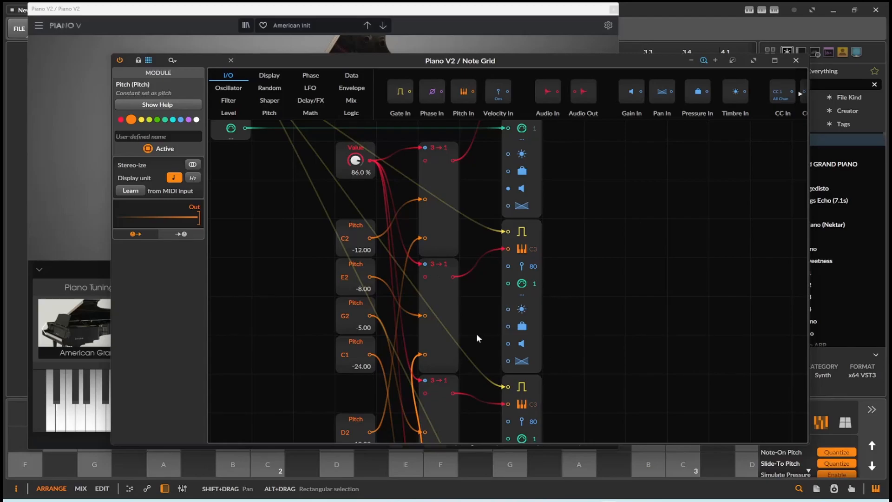
{"action": "scroll", "coordinate": [410, 316], "scroll_direction": "down", "scroll_amount": 4}
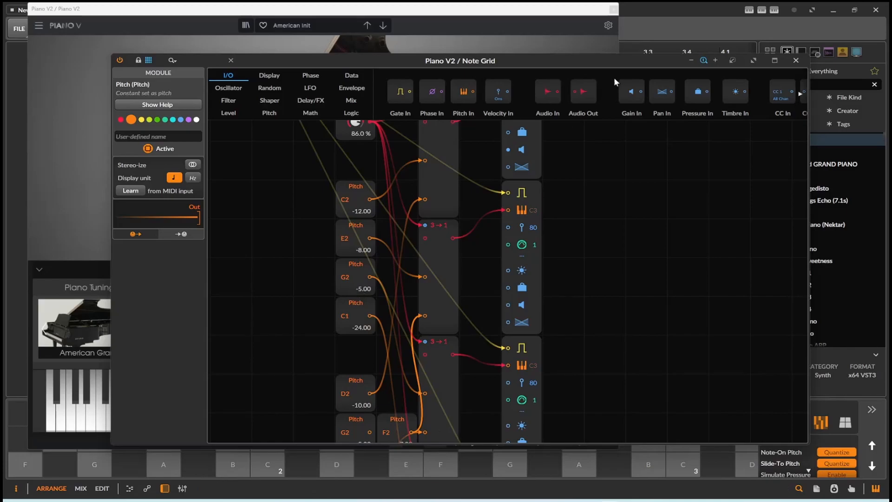
{"action": "scroll", "coordinate": [580, 213], "scroll_direction": "up", "scroll_amount": 3}
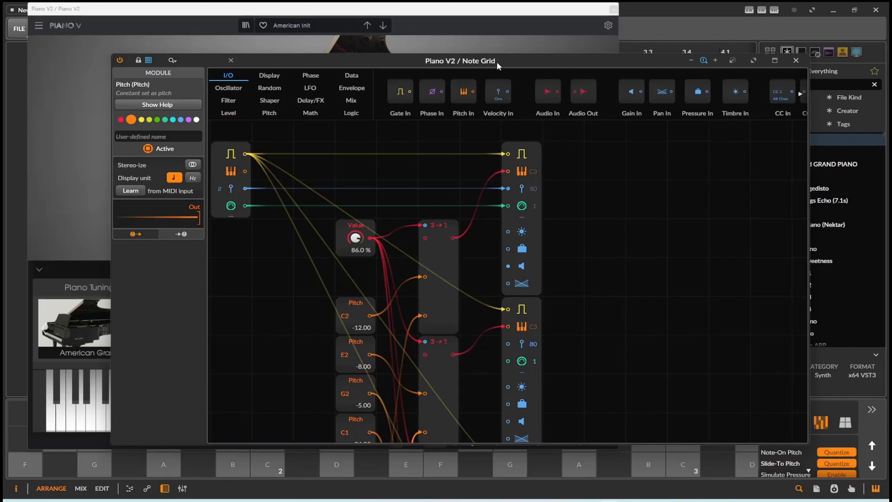
{"action": "scroll", "coordinate": [526, 236], "scroll_direction": "down", "scroll_amount": 5}
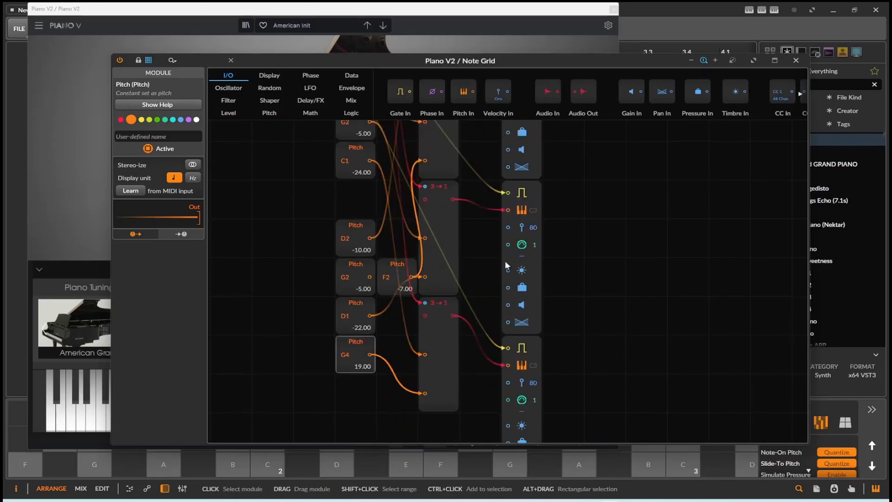
{"action": "left_click", "coordinate": [275, 472]}
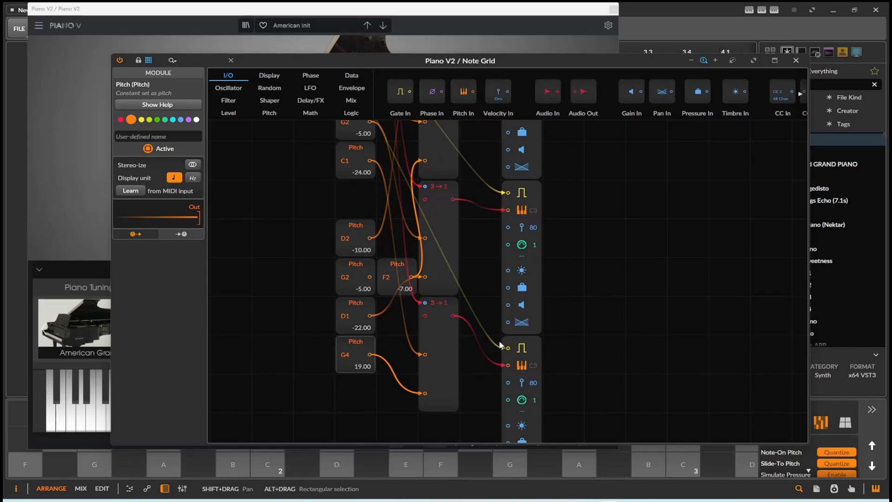
{"action": "scroll", "coordinate": [499, 340], "scroll_direction": "up", "scroll_amount": 5}
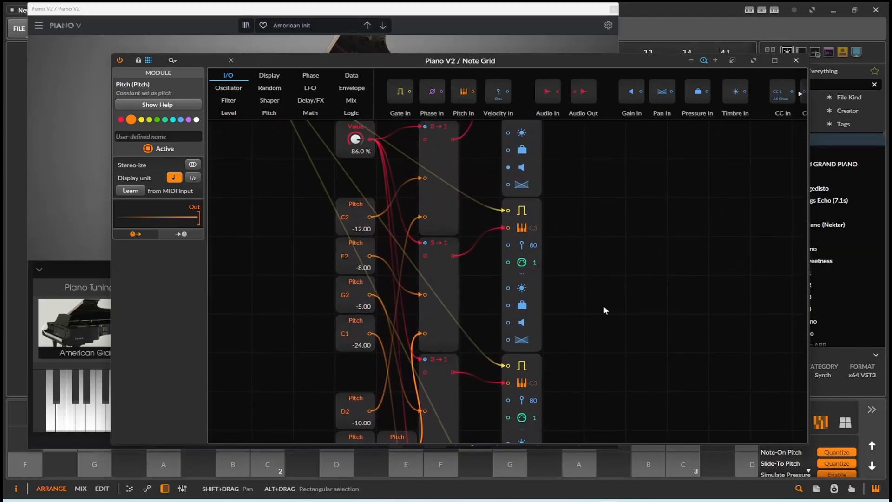
{"action": "left_click_drag", "start_coordinate": [610, 315], "coordinate": [599, 422]}
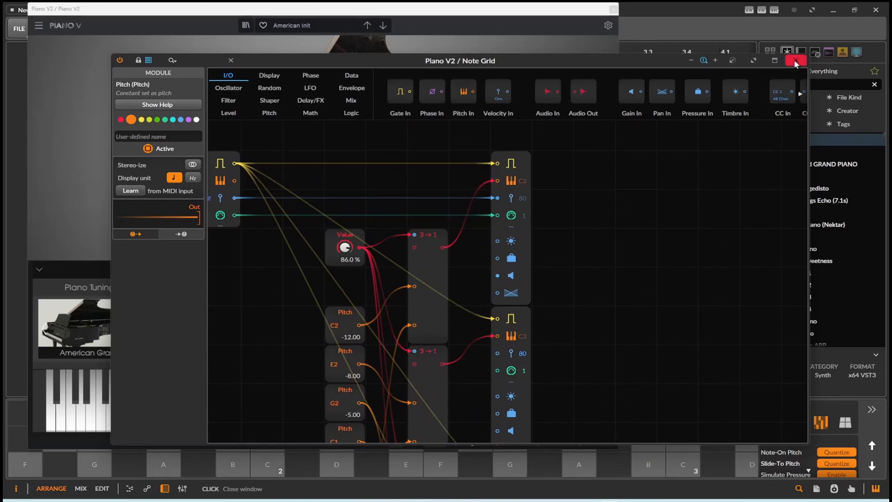
- Close the Note Grid editor, the Piano V2 plug-in window and the curve editor popup
{"action": "left_click", "coordinate": [796, 61]}
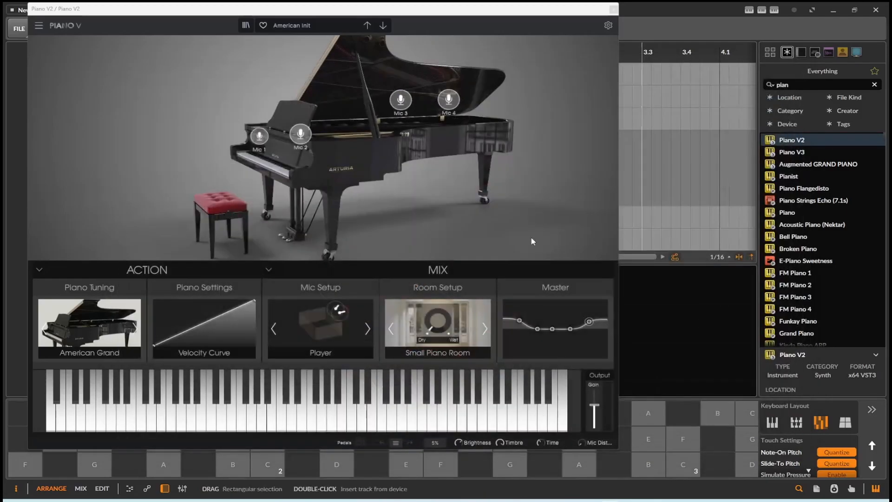
{"action": "left_click", "coordinate": [613, 9]}
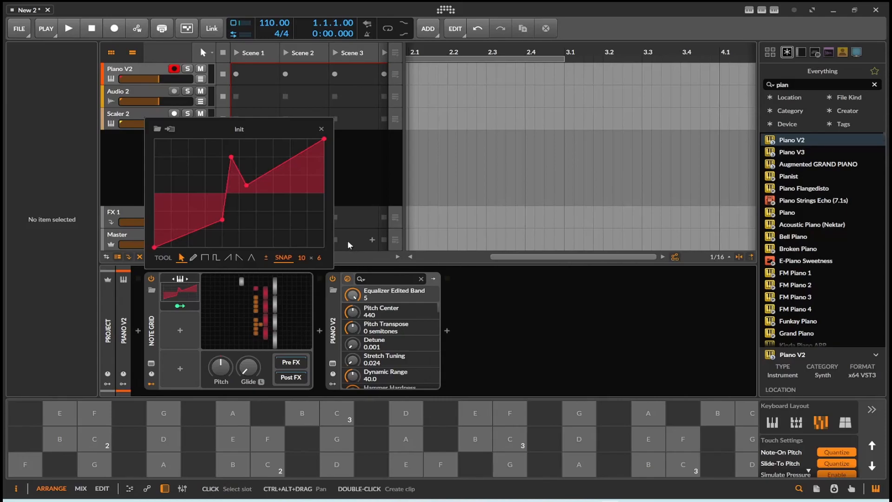
{"action": "left_click", "coordinate": [522, 334]}
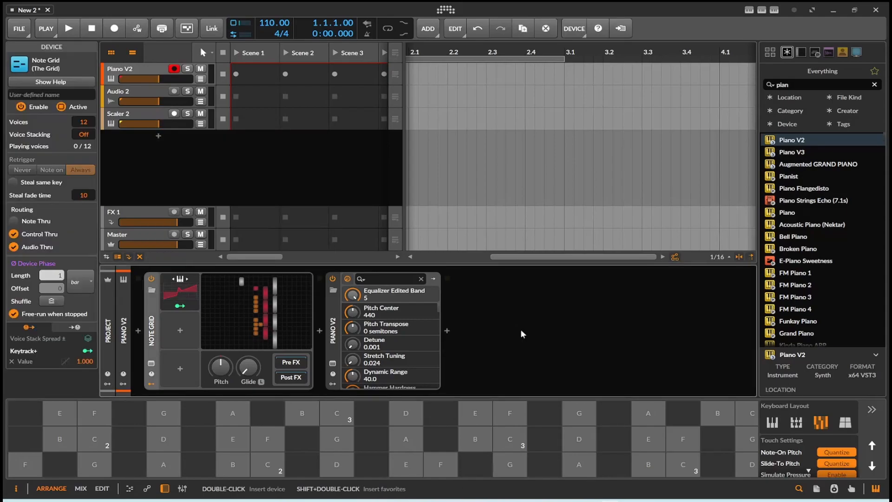